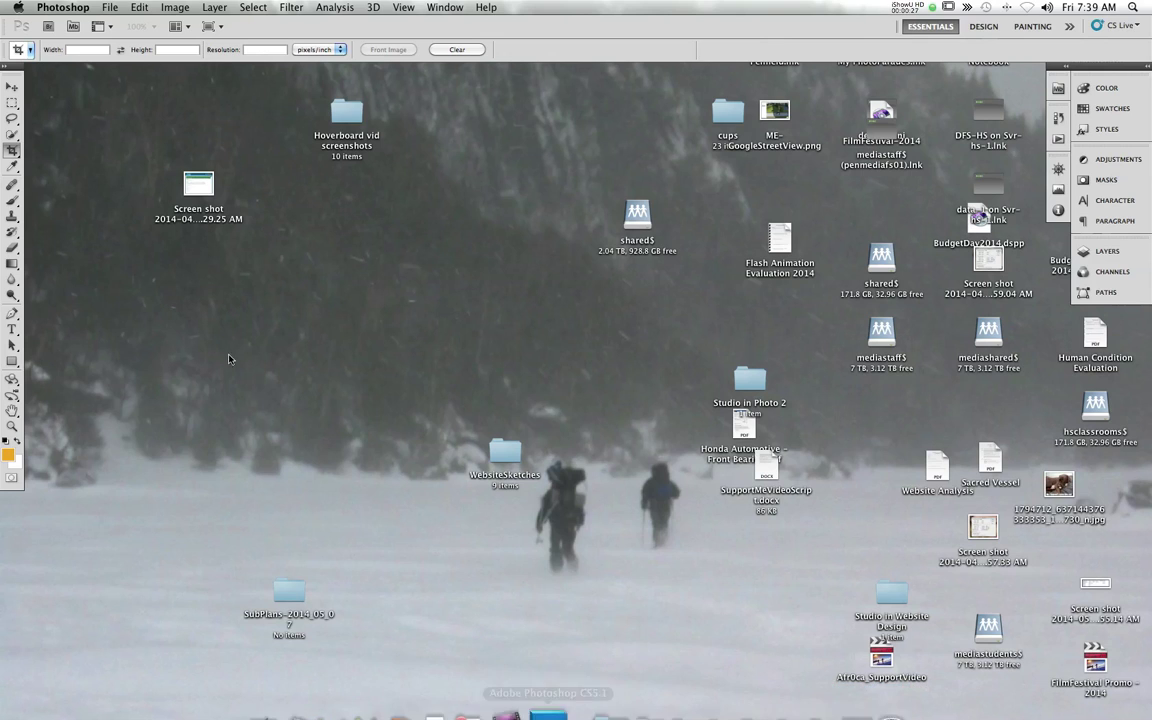
Start a new document sized 1060 pixels wide by 1000 pixels high
click(109, 7)
click(122, 23)
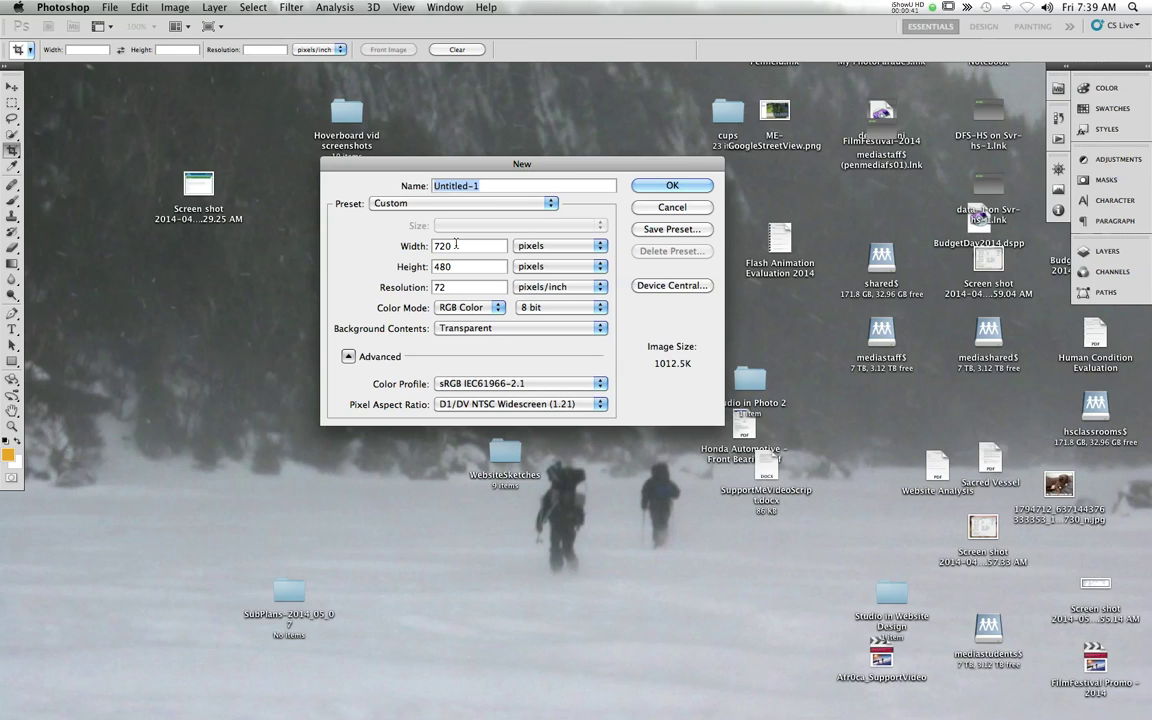
double_click(457, 246)
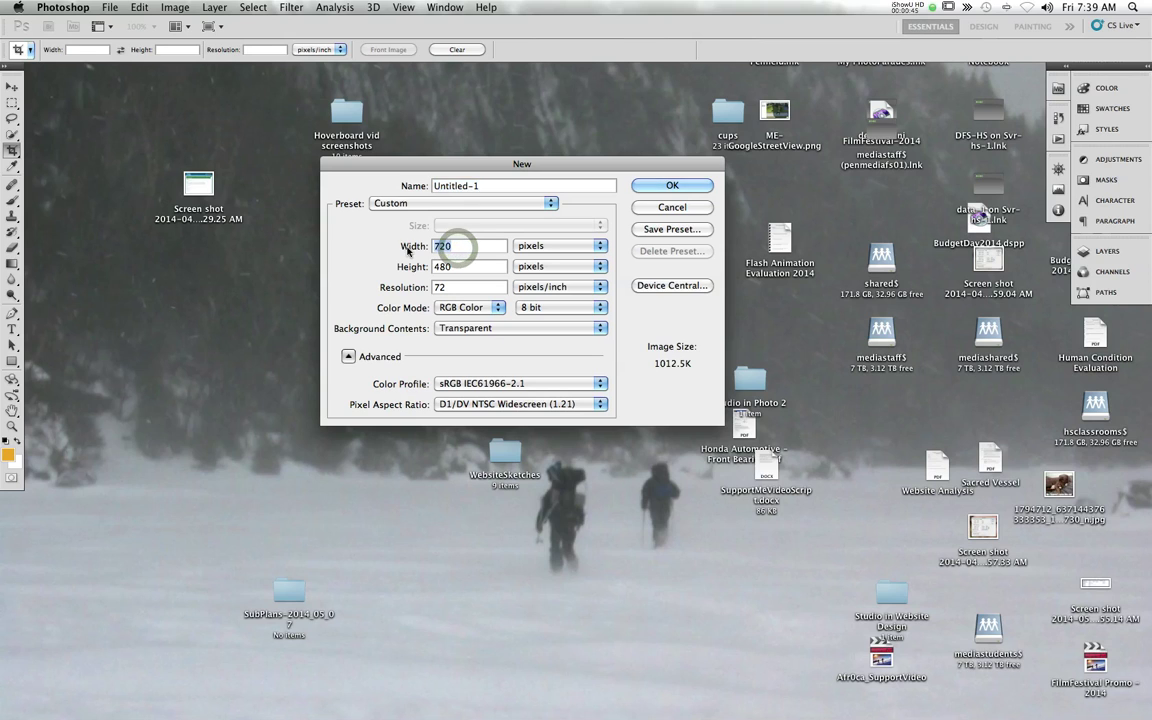
text(1040)
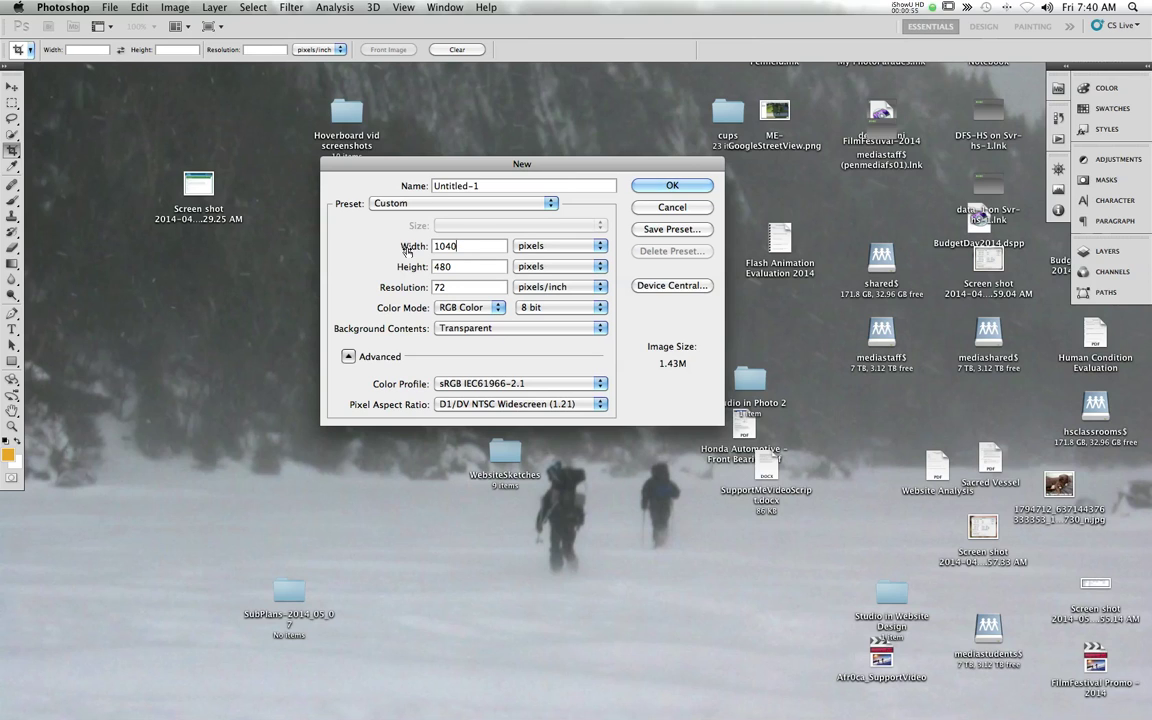
key(BackSpace)
key(BackSpace)
text(60)
key(Tab)
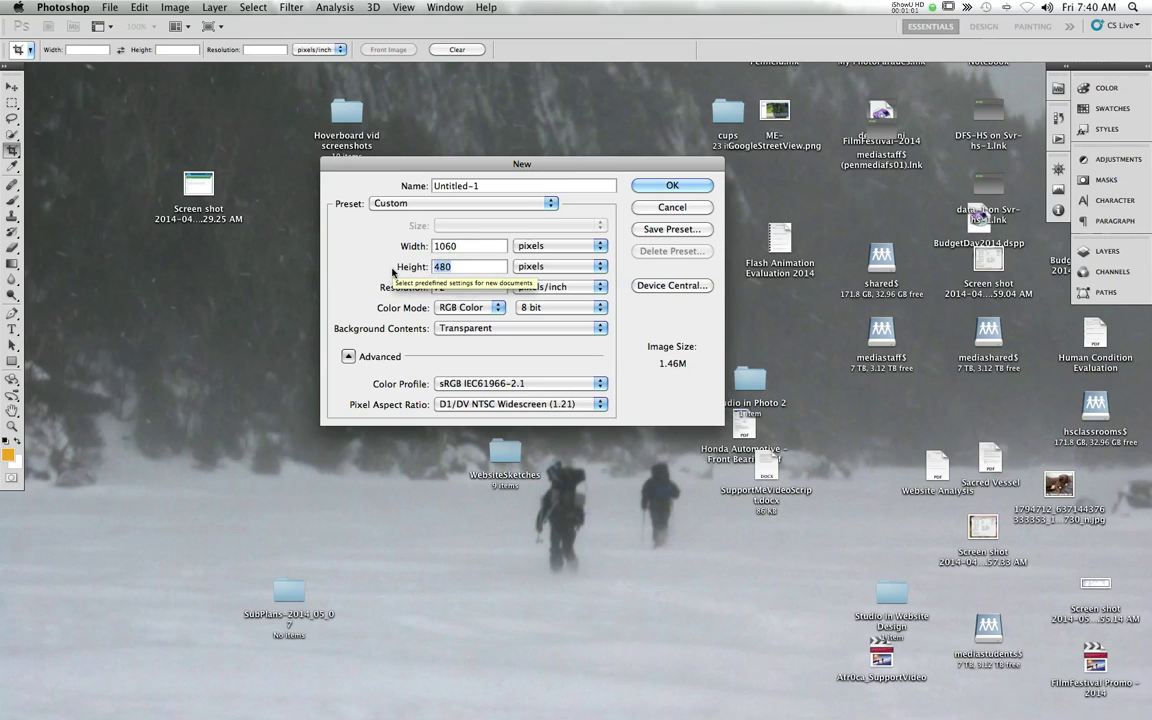
text(1000)
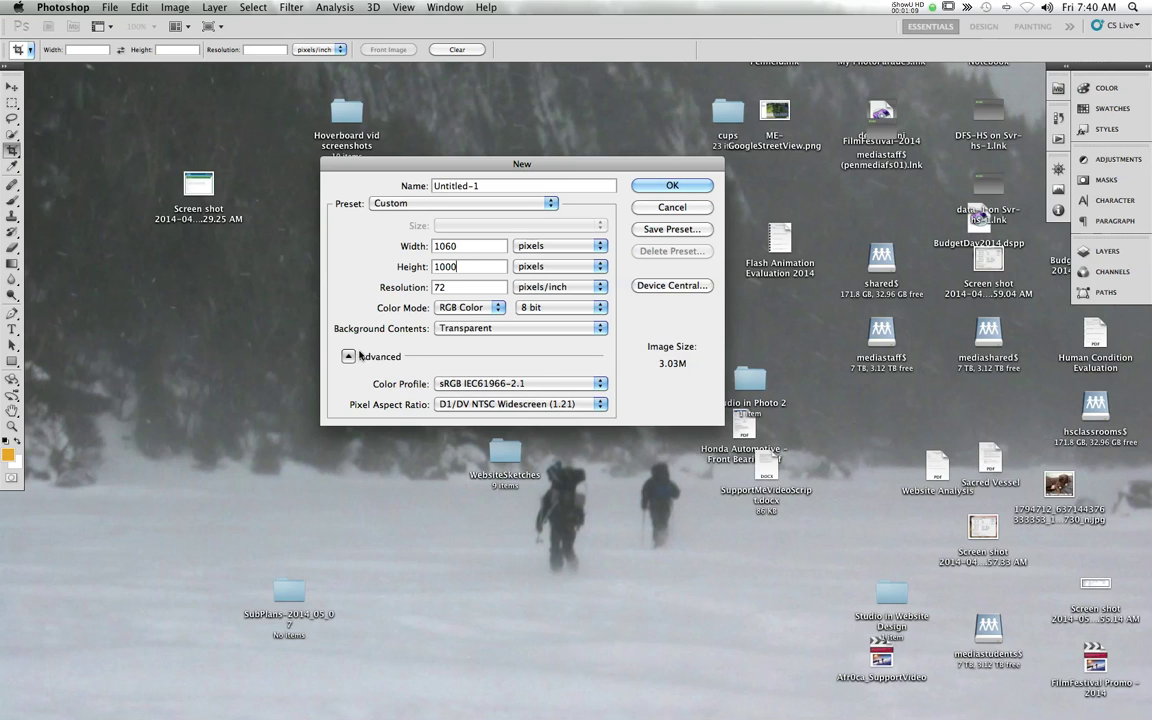
Choose Square Pixels aspect ratio with a transparent background and create Untitled-1
click(457, 404)
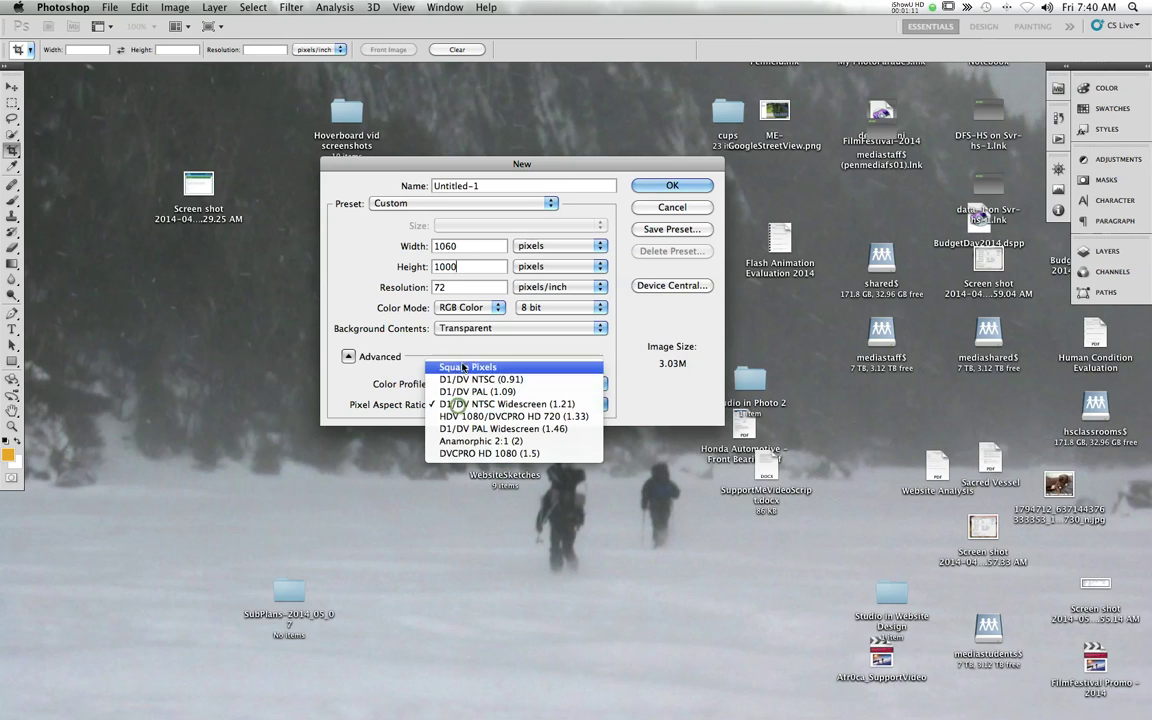
click(463, 367)
click(349, 356)
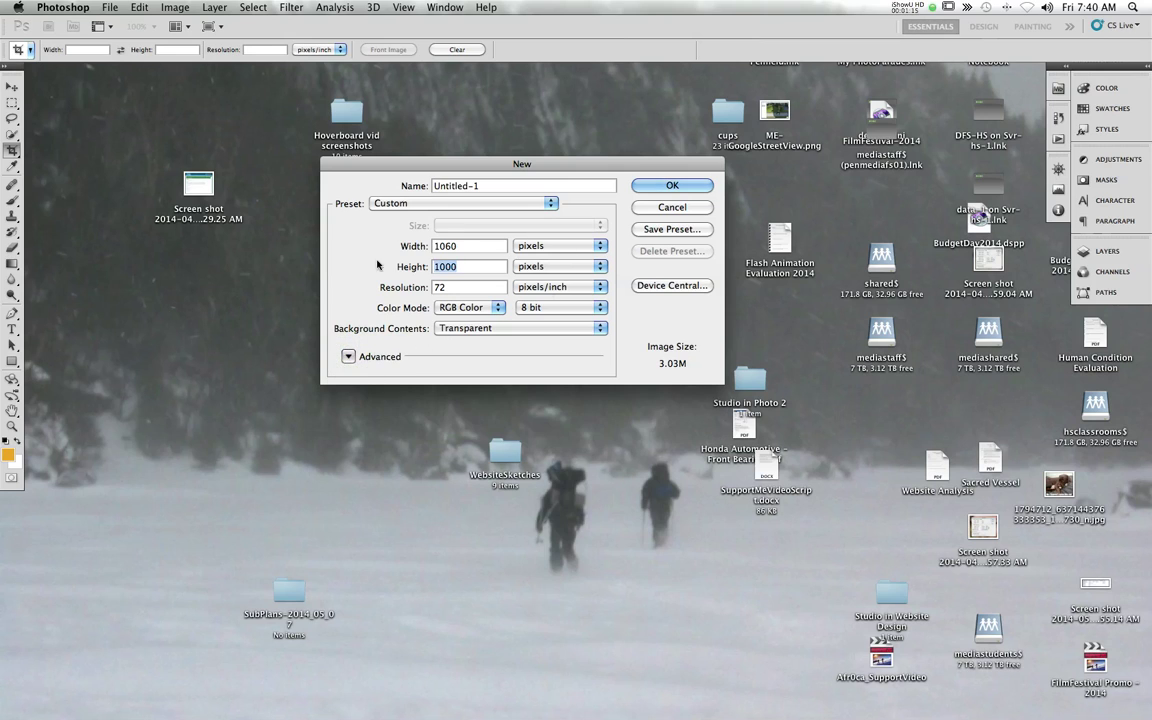
click(348, 356)
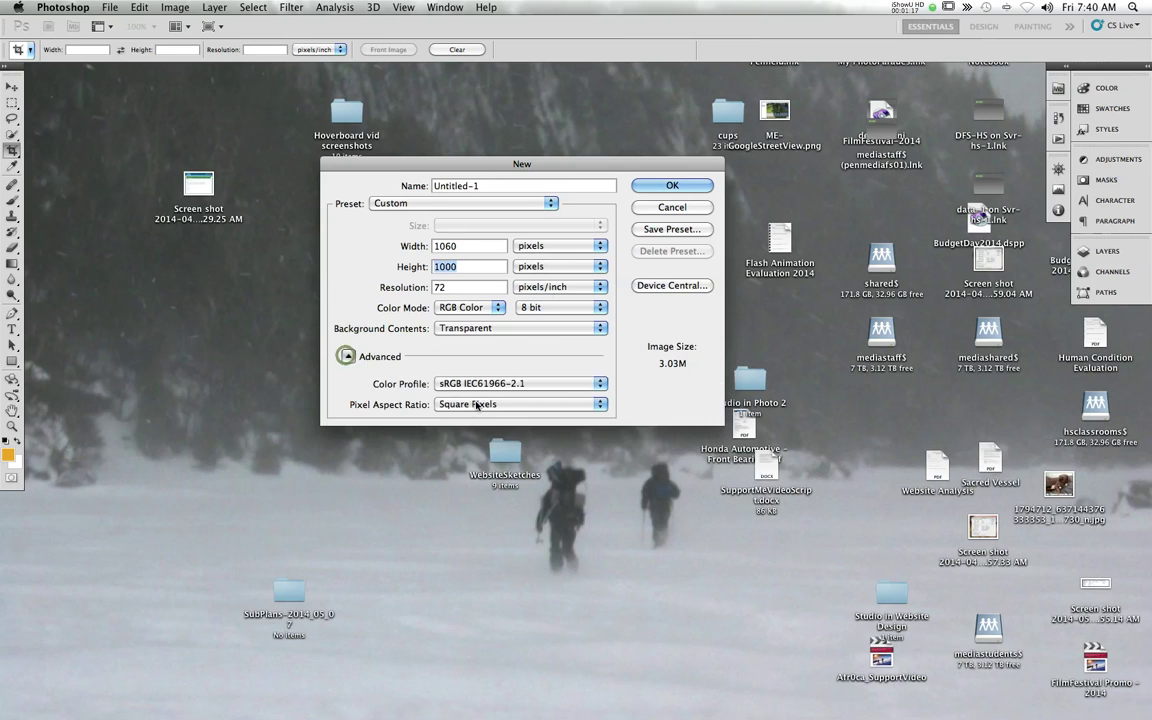
click(347, 355)
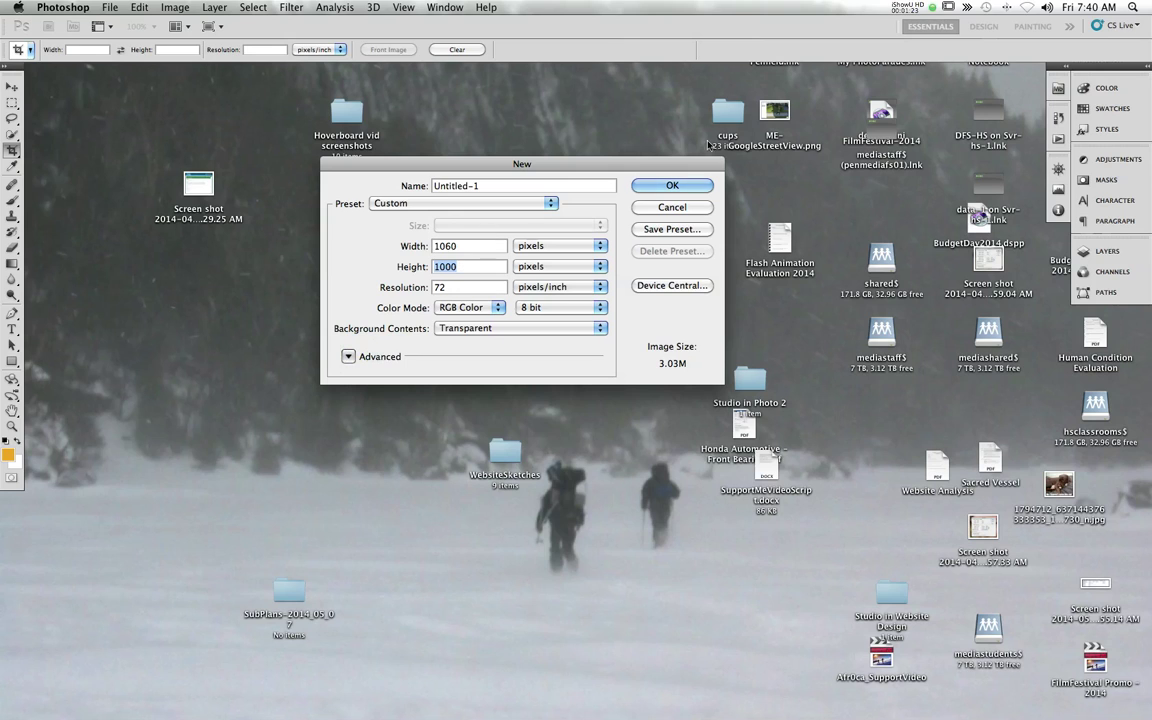
click(675, 184)
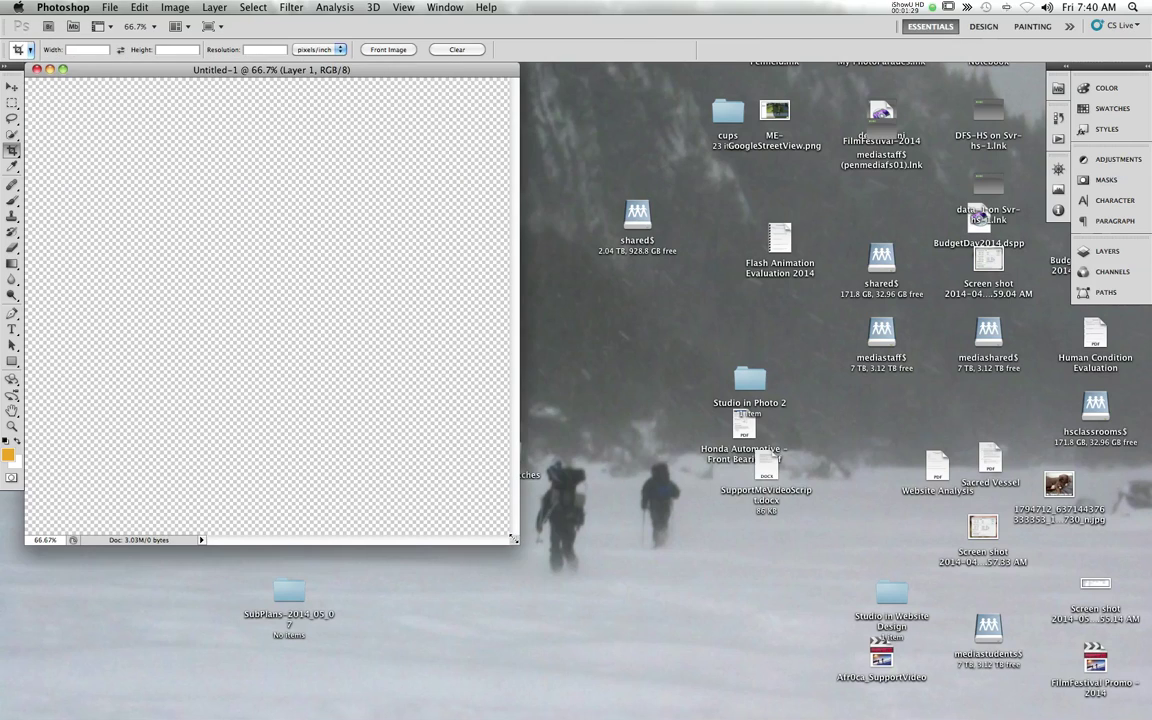
Drag the Untitled-1 window's corner to fill the workspace, then glance through the Image menu
drag(513, 539, 1035, 712)
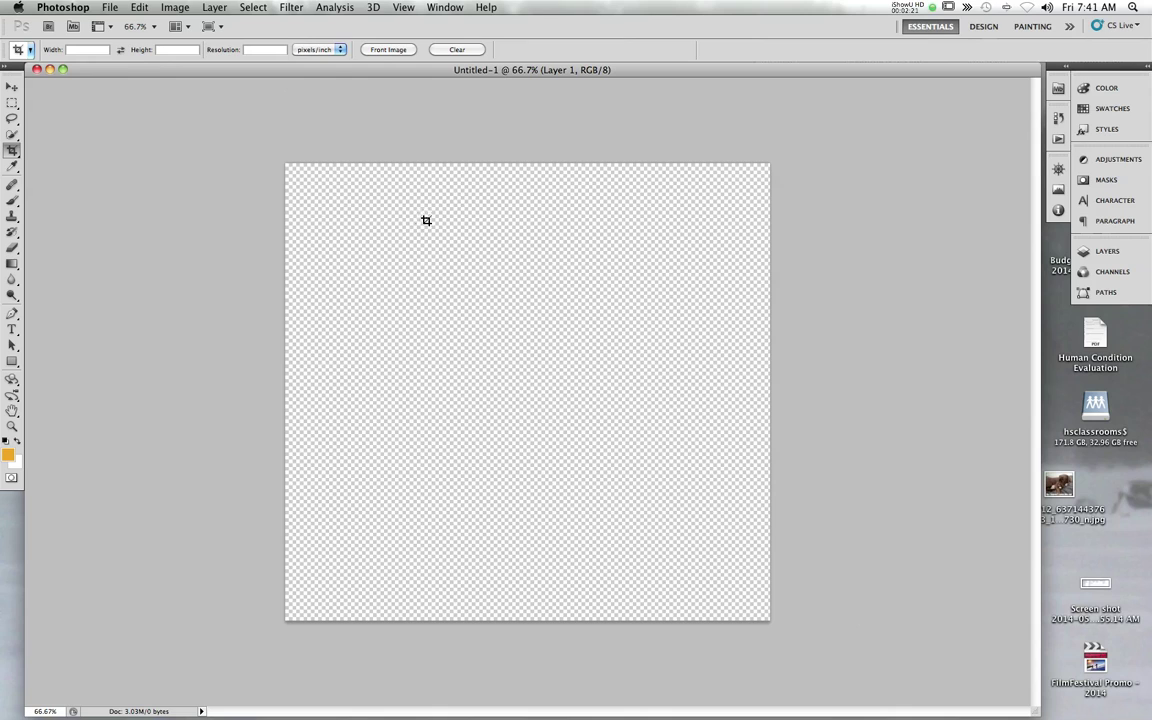
click(214, 7)
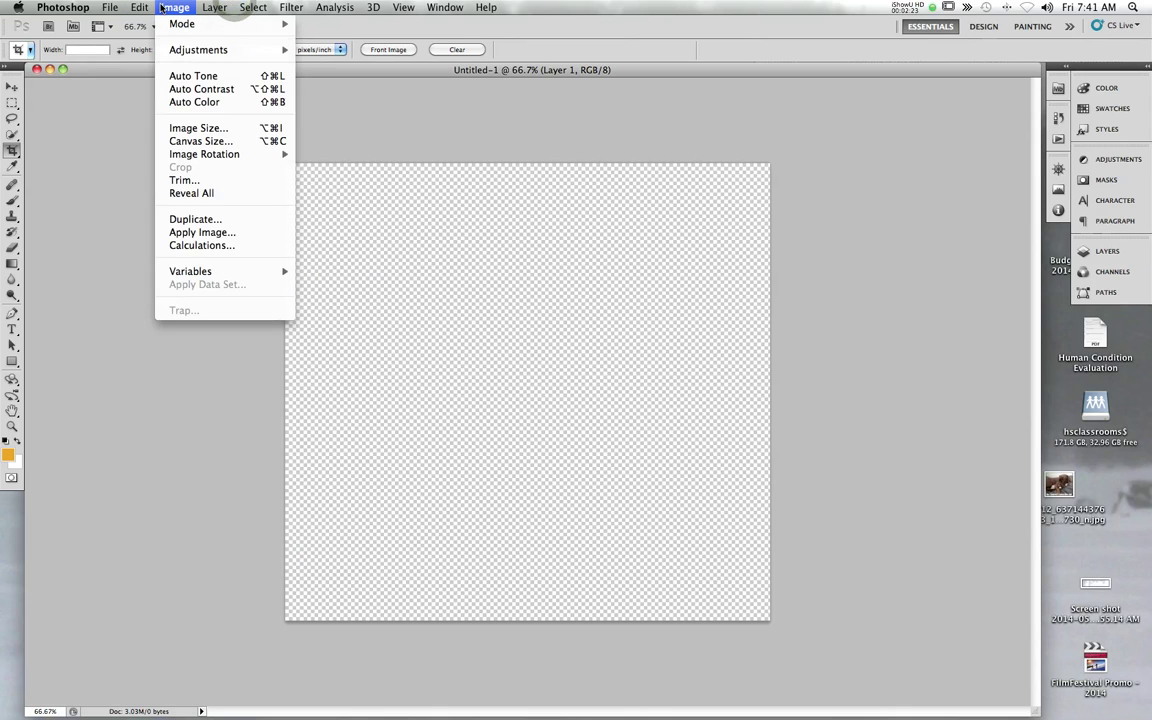
click(160, 7)
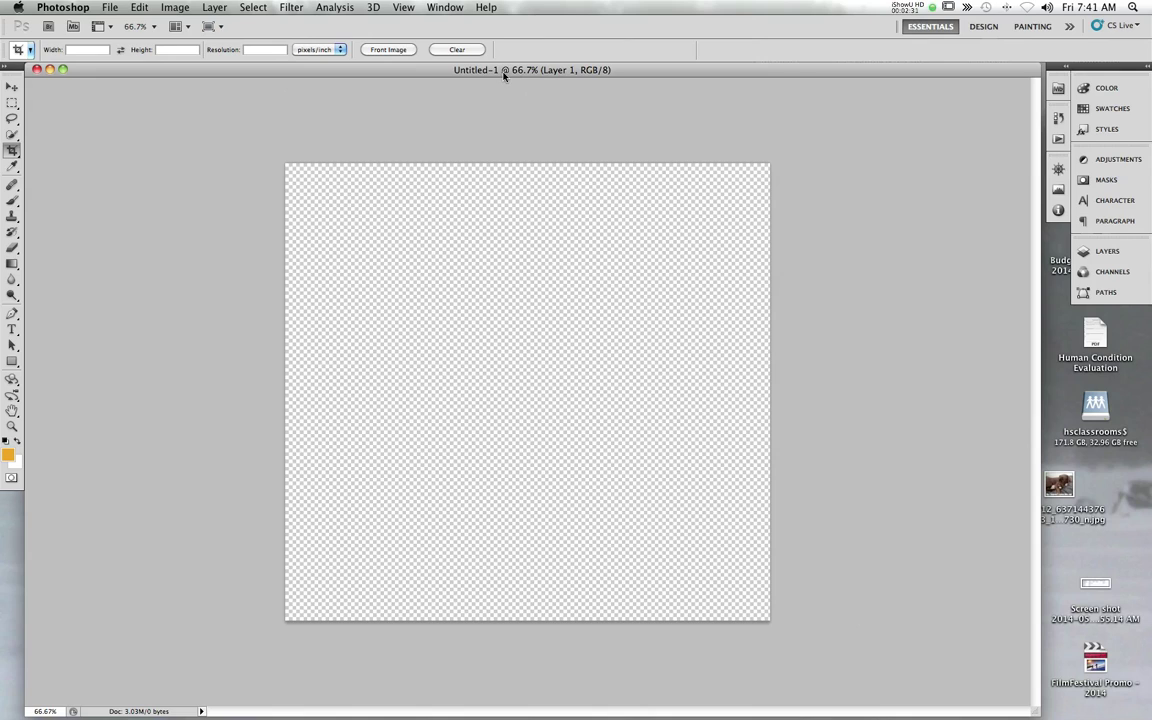
Show the canvas at 100% actual pixels (Cmd+1) and widen the document window
key(super+1)
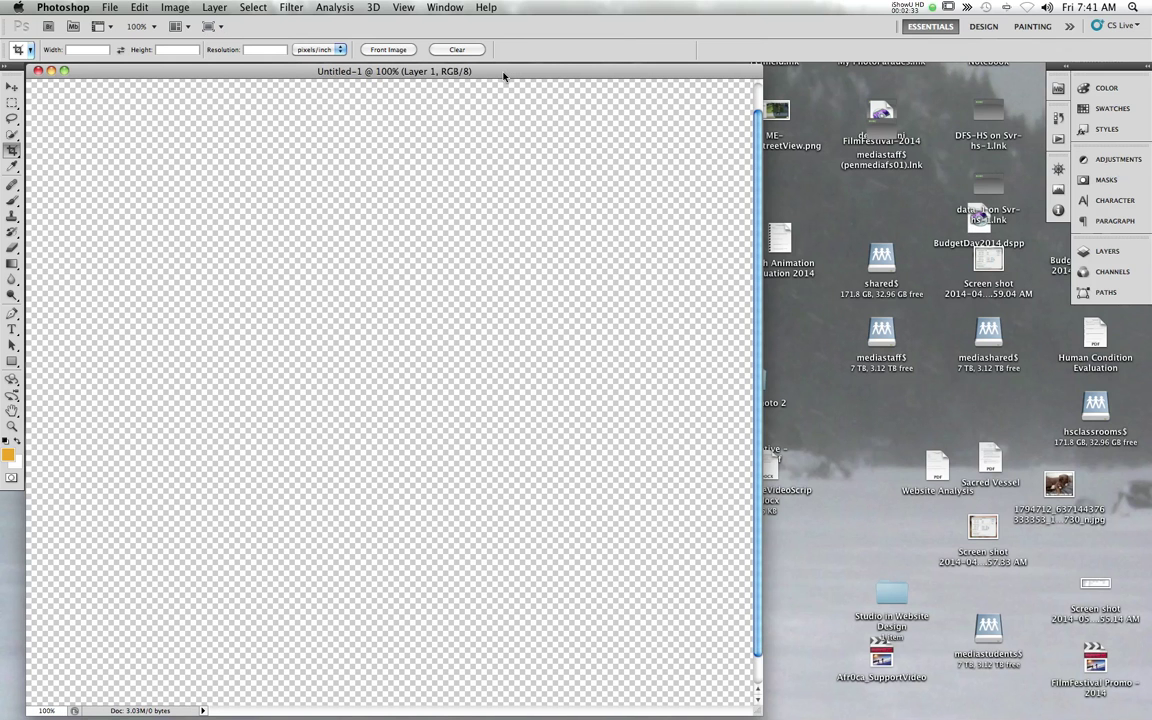
drag(757, 713, 1030, 713)
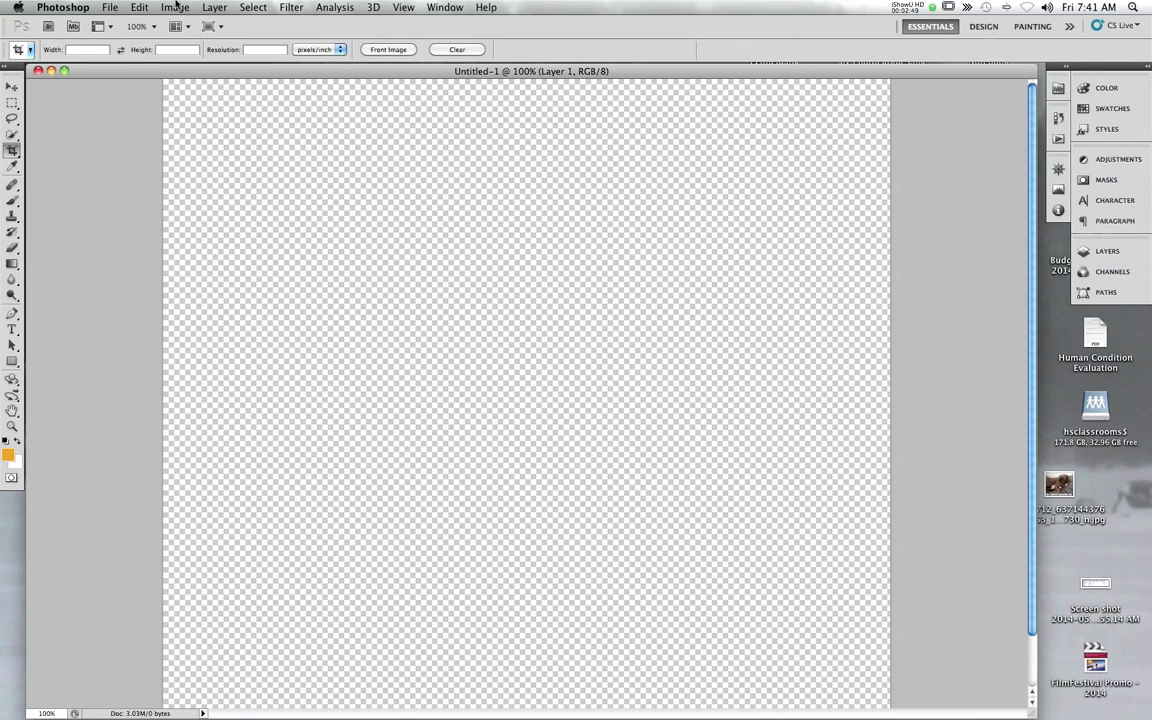
click(138, 7)
In Units & Rulers preferences, set both Rulers and Type units to pixels
mouse_move(95, 6)
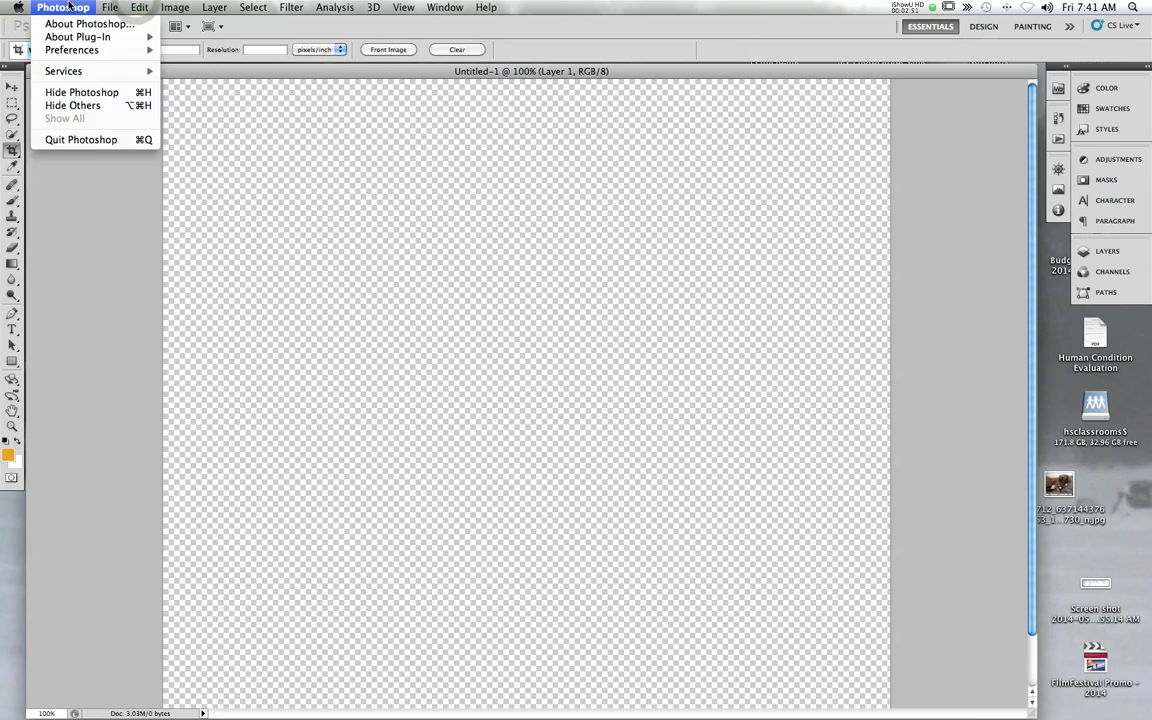
click(52, 7)
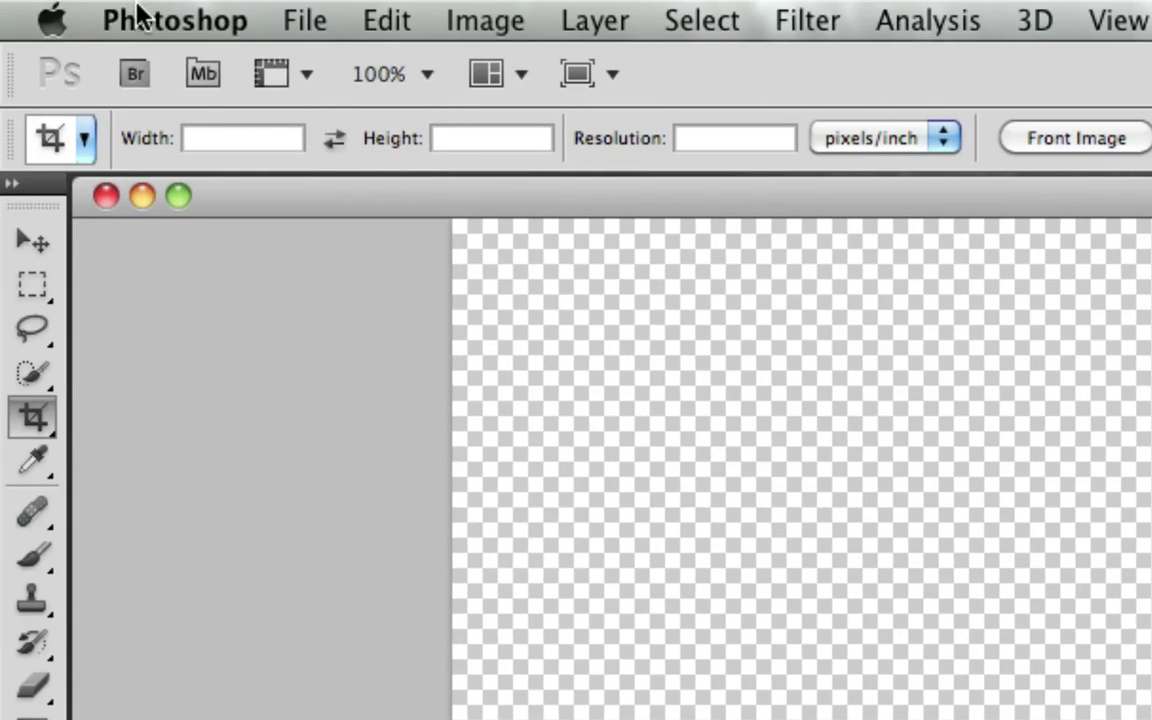
click(52, 6)
mouse_move(170, 116)
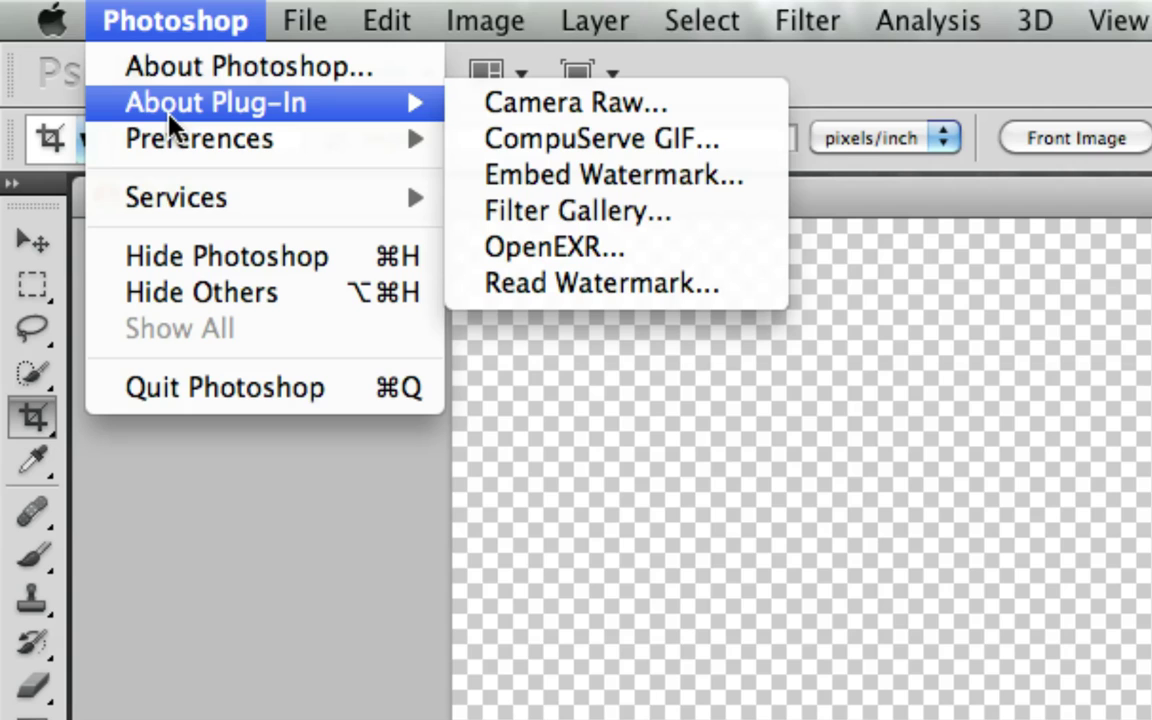
mouse_move(283, 142)
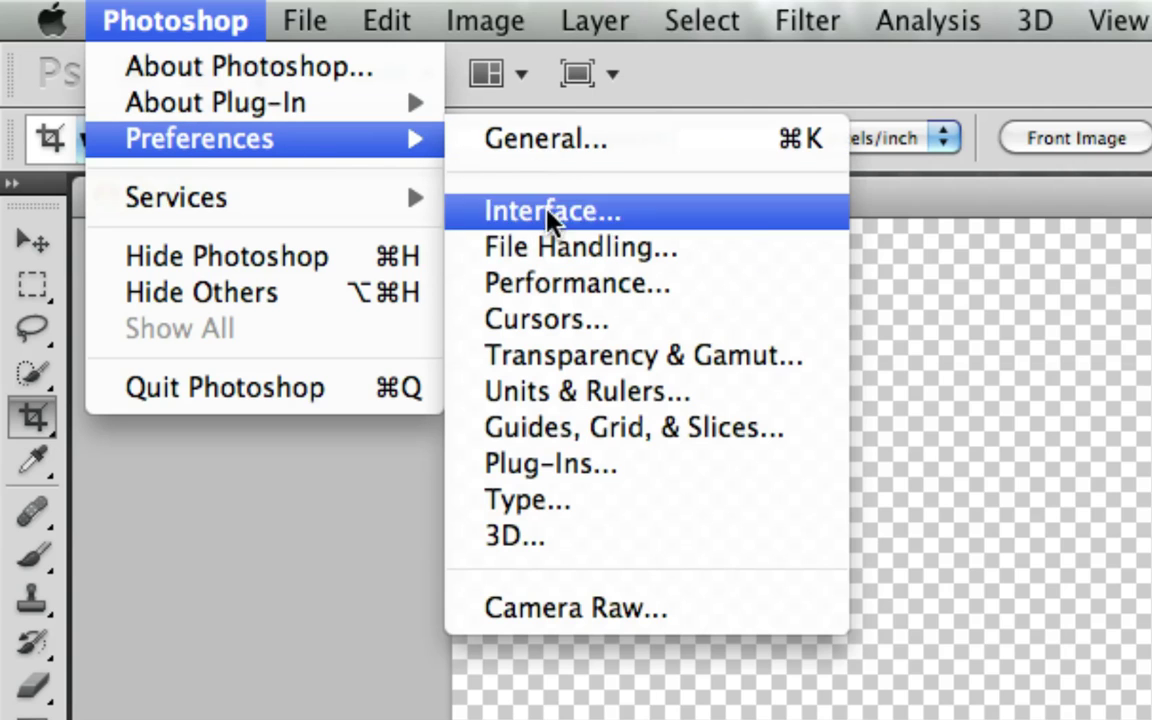
click(522, 392)
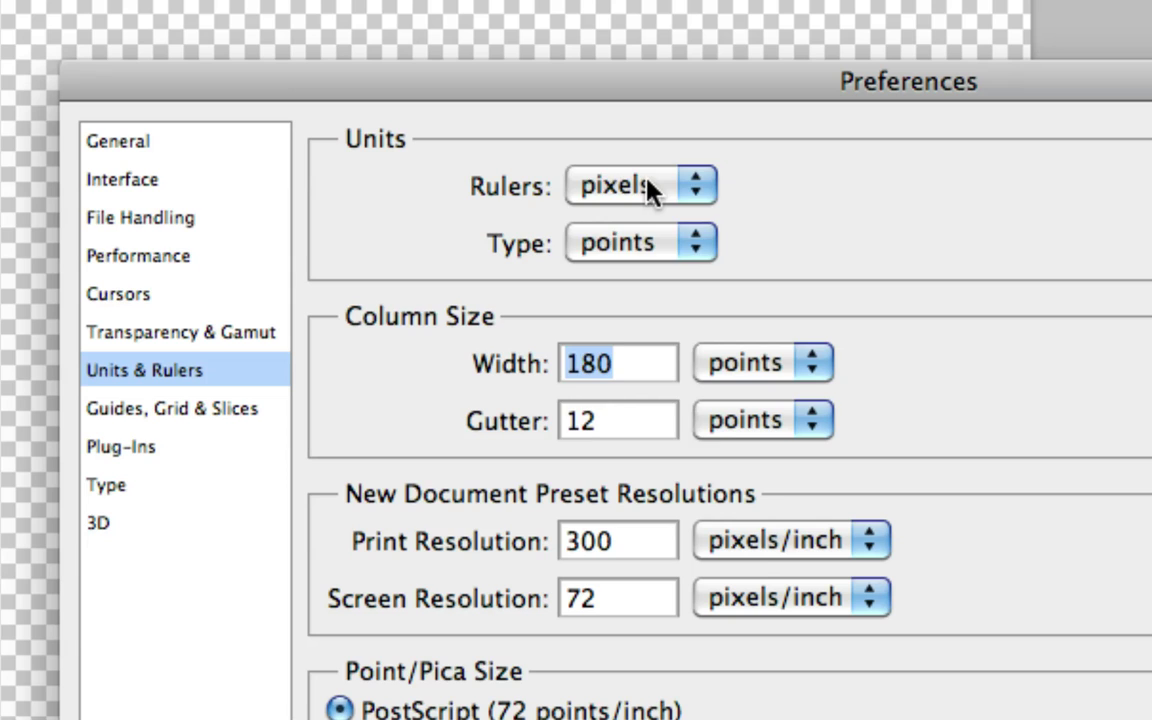
click(652, 186)
click(650, 220)
click(658, 190)
click(647, 155)
click(666, 232)
click(662, 205)
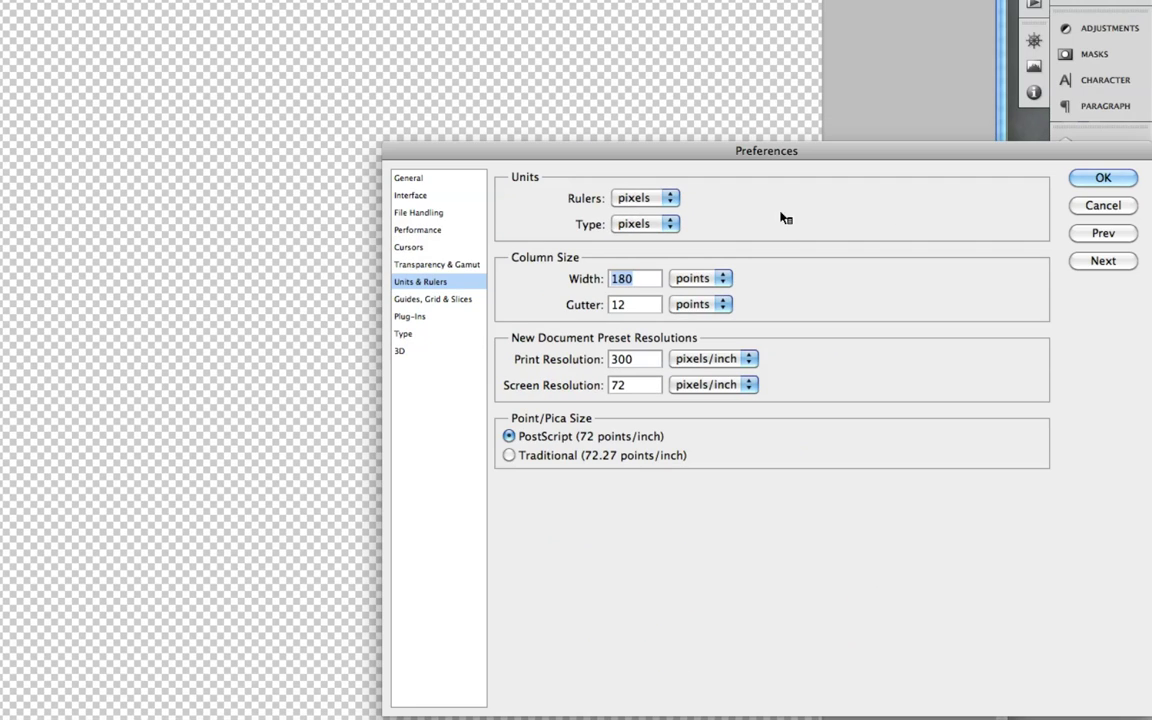
click(1101, 178)
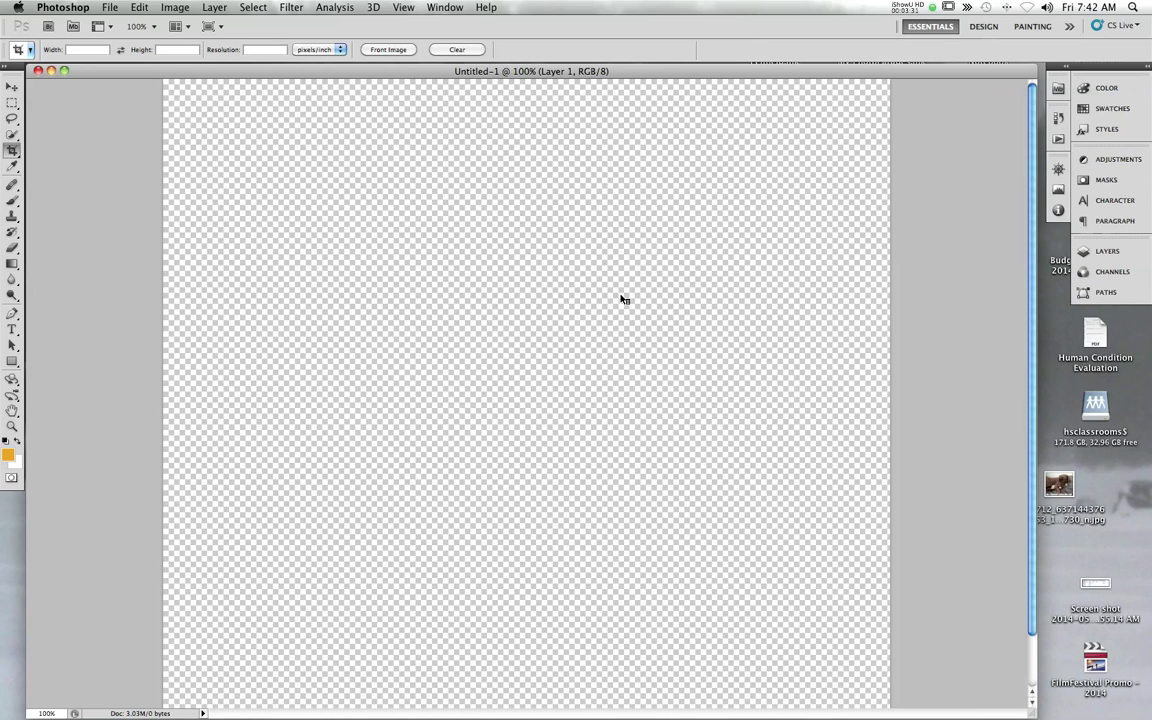
Turn on View > Rulers so pixel rulers frame the canvas
click(403, 7)
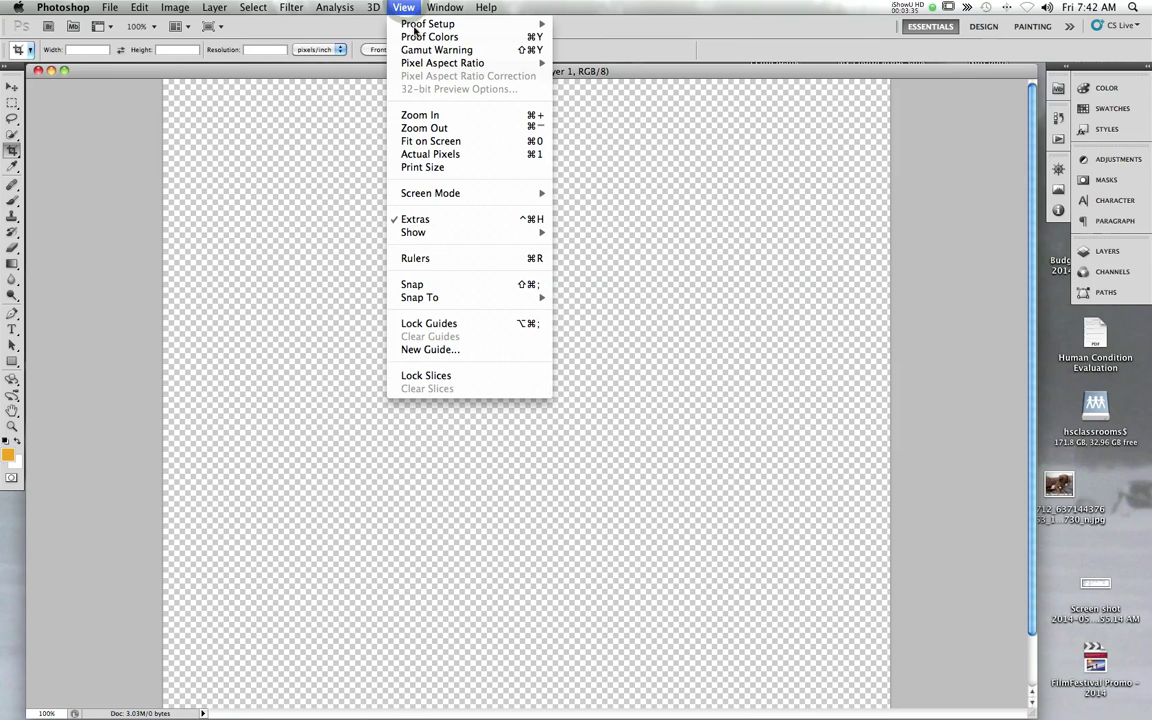
click(445, 260)
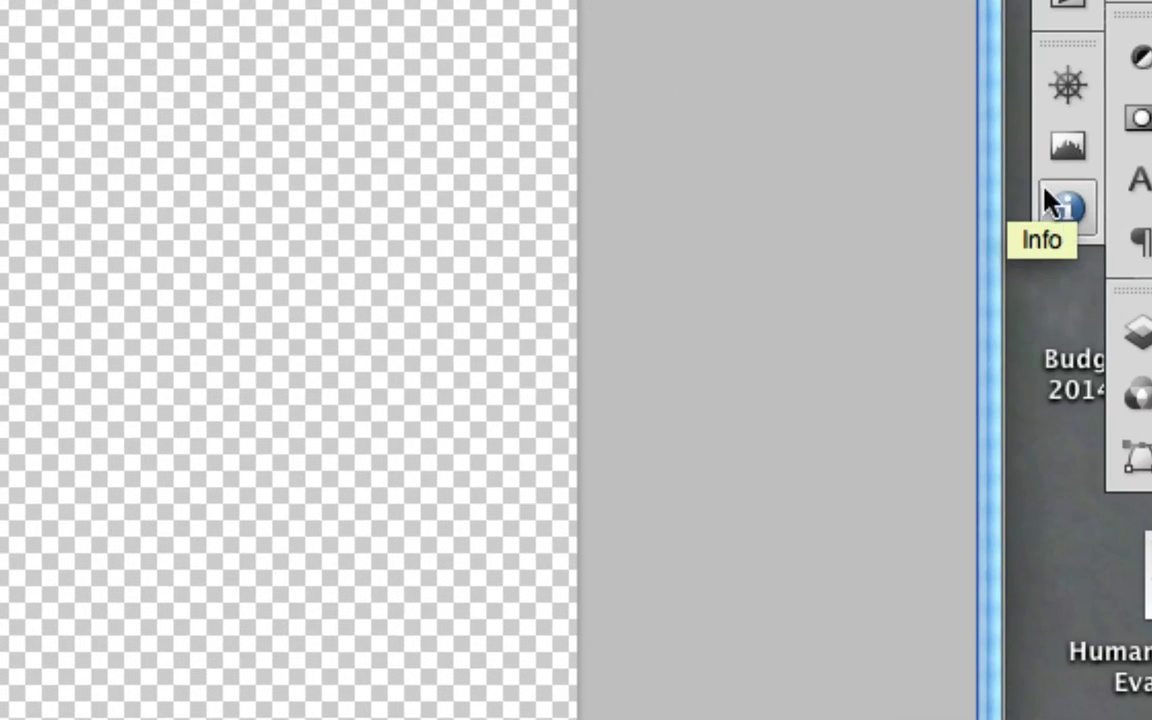
Open the Info panel and position a horizontal header guide near the canvas top
click(1058, 211)
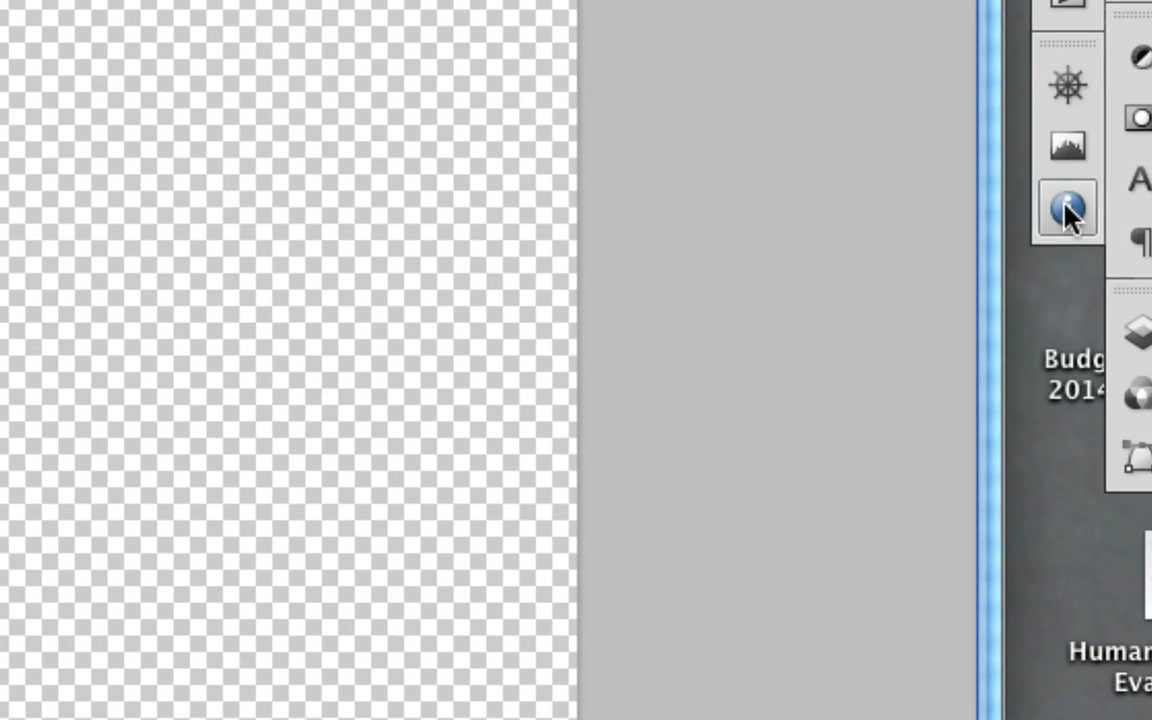
click(1068, 212)
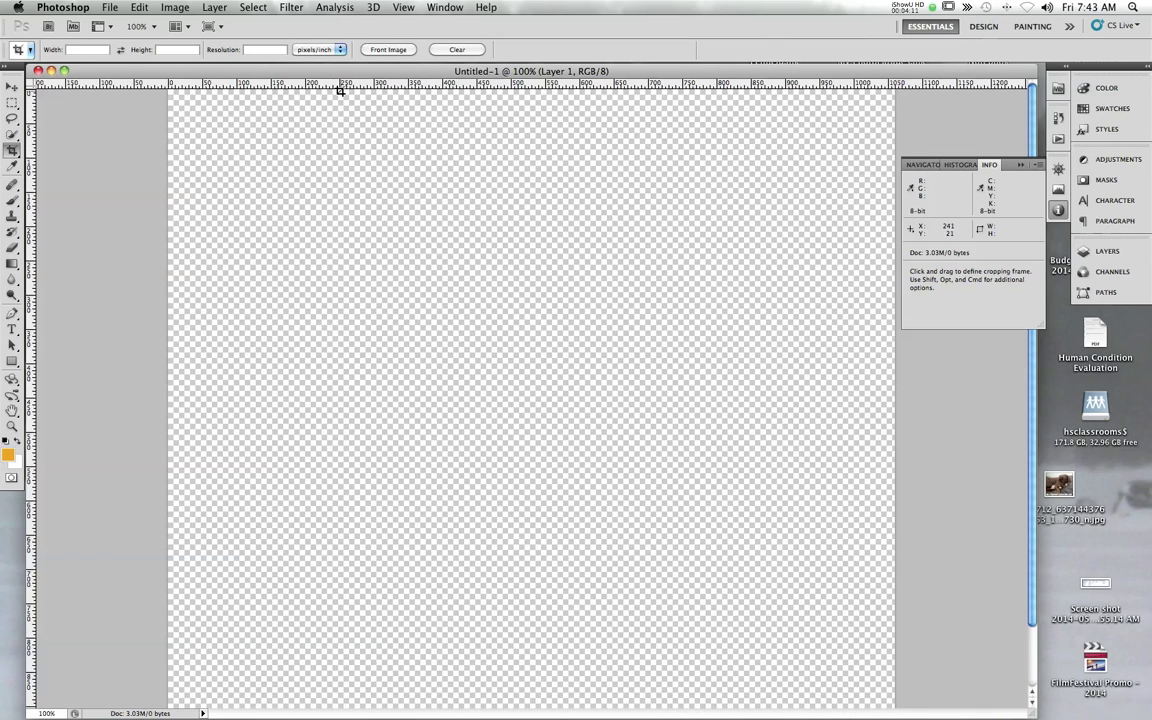
drag(379, 85, 735, 191)
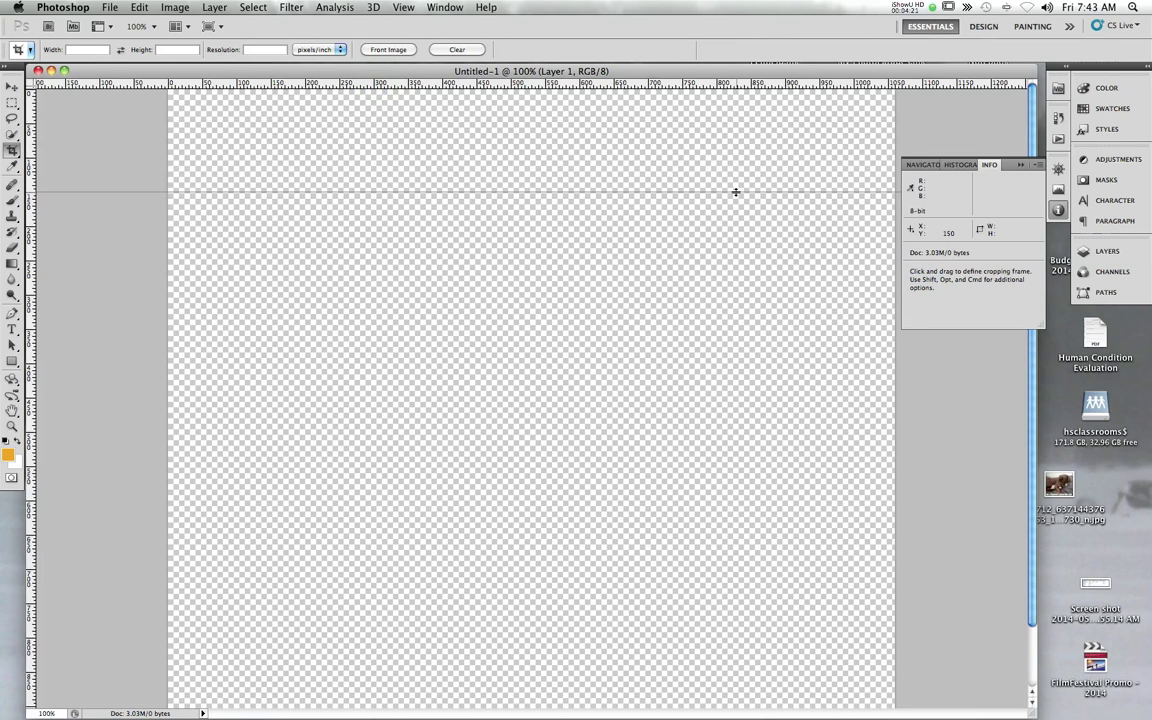
drag(735, 191, 735, 190)
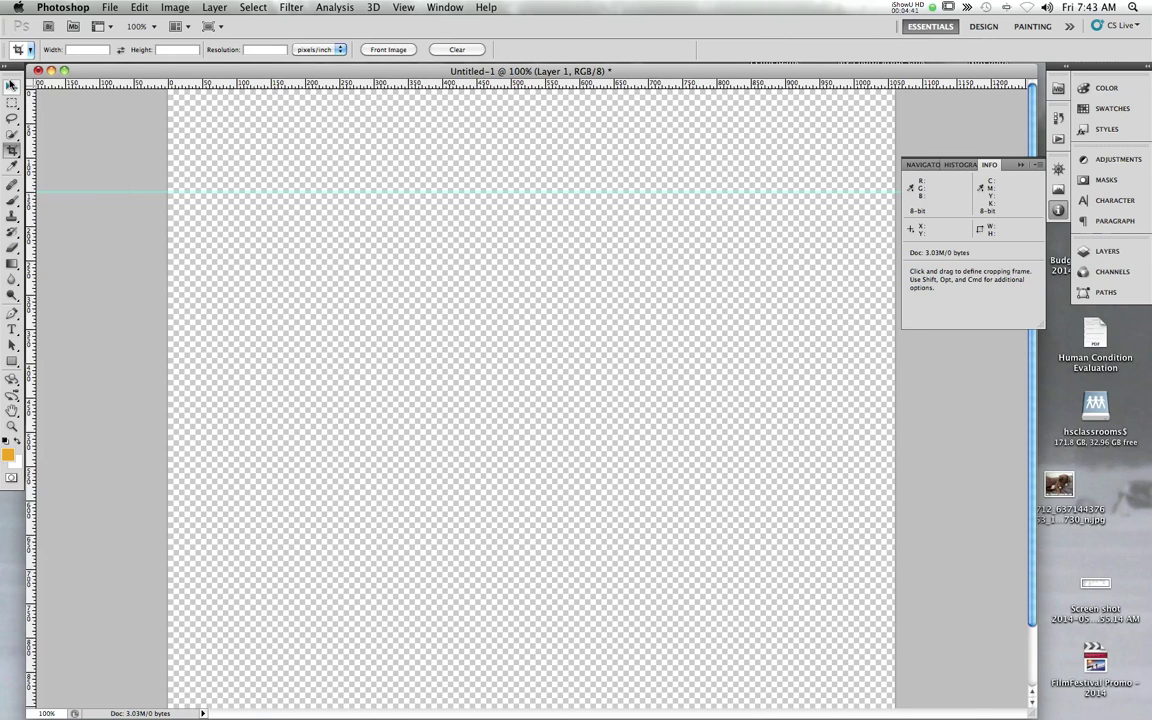
click(11, 85)
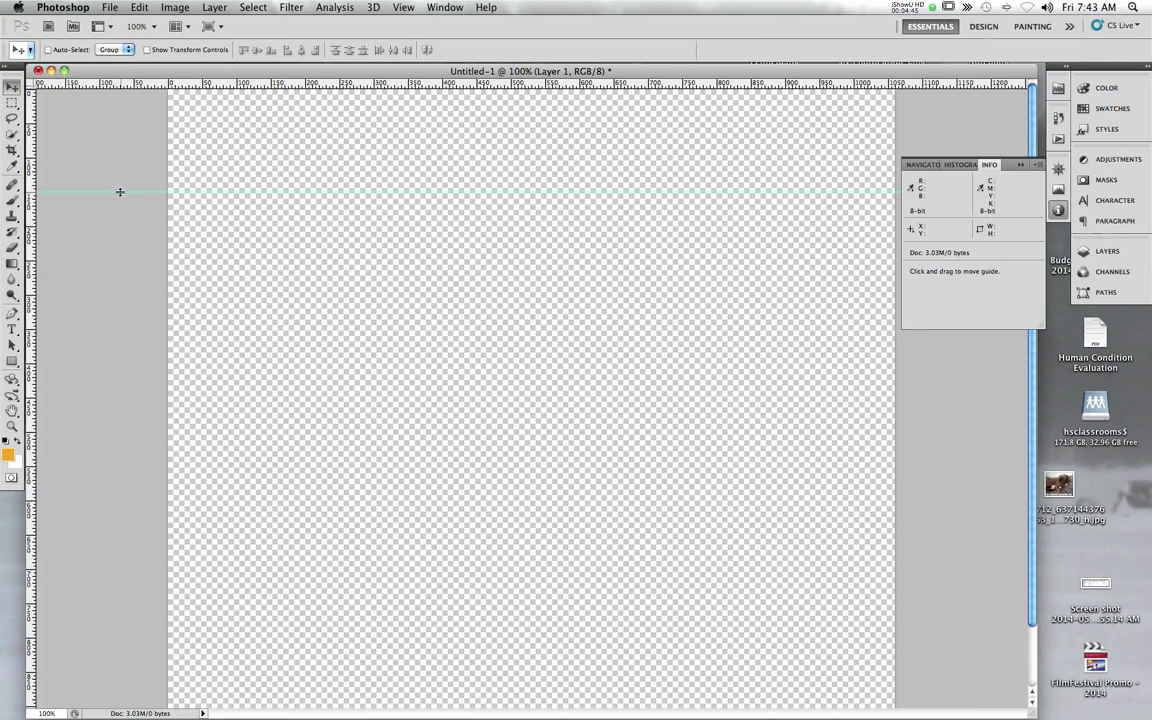
mouse_move(120, 191)
mouse_down()
mouse_move(118, 205)
mouse_move(117, 178)
mouse_move(117, 191)
mouse_up()
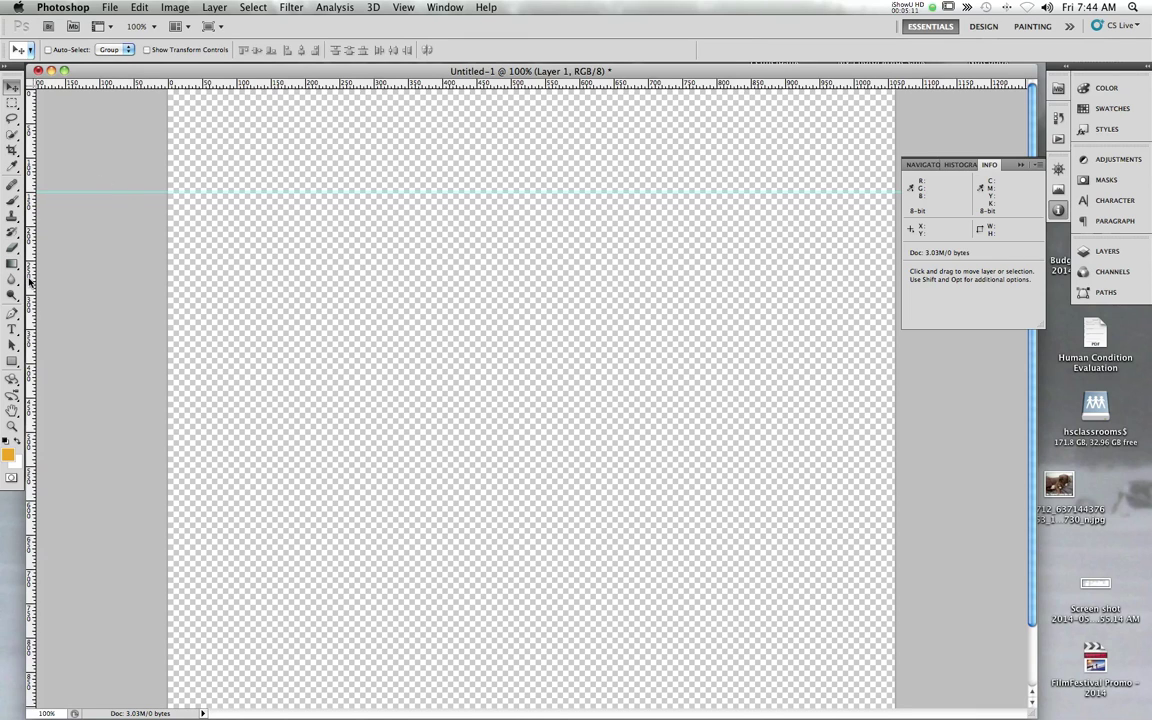
Add vertical guides near the left and right edges and a footer guide near the bottom
drag(29, 281, 202, 274)
drag(28, 268, 883, 301)
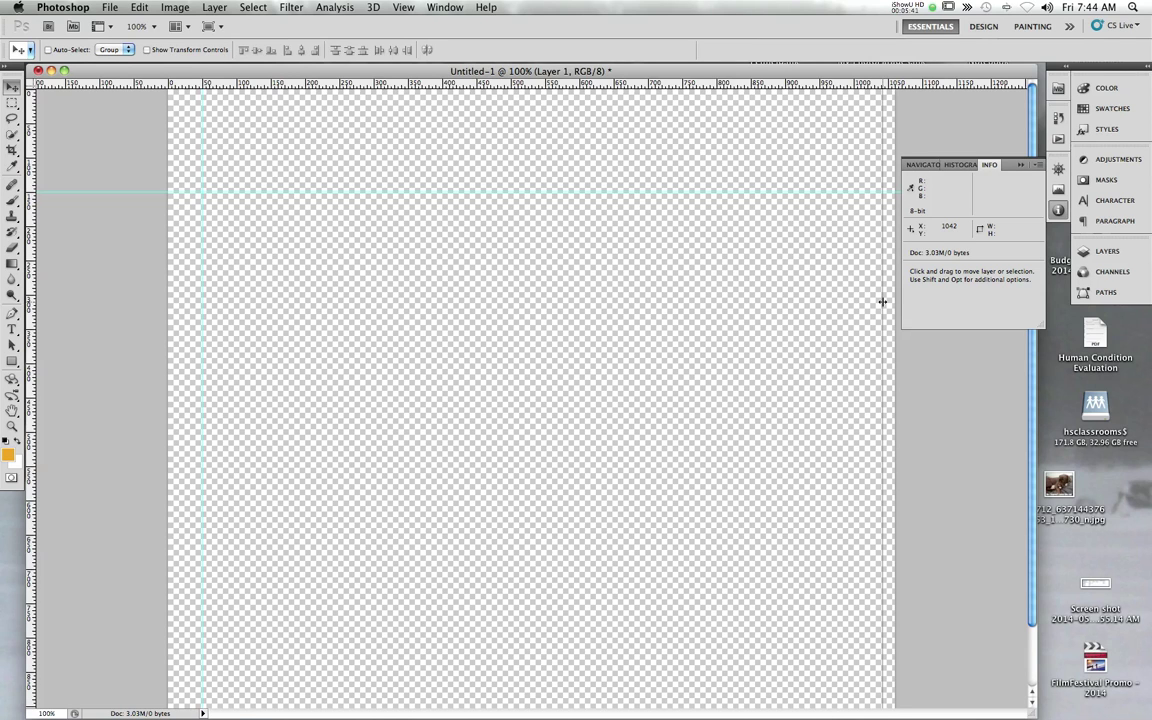
drag(882, 301, 860, 302)
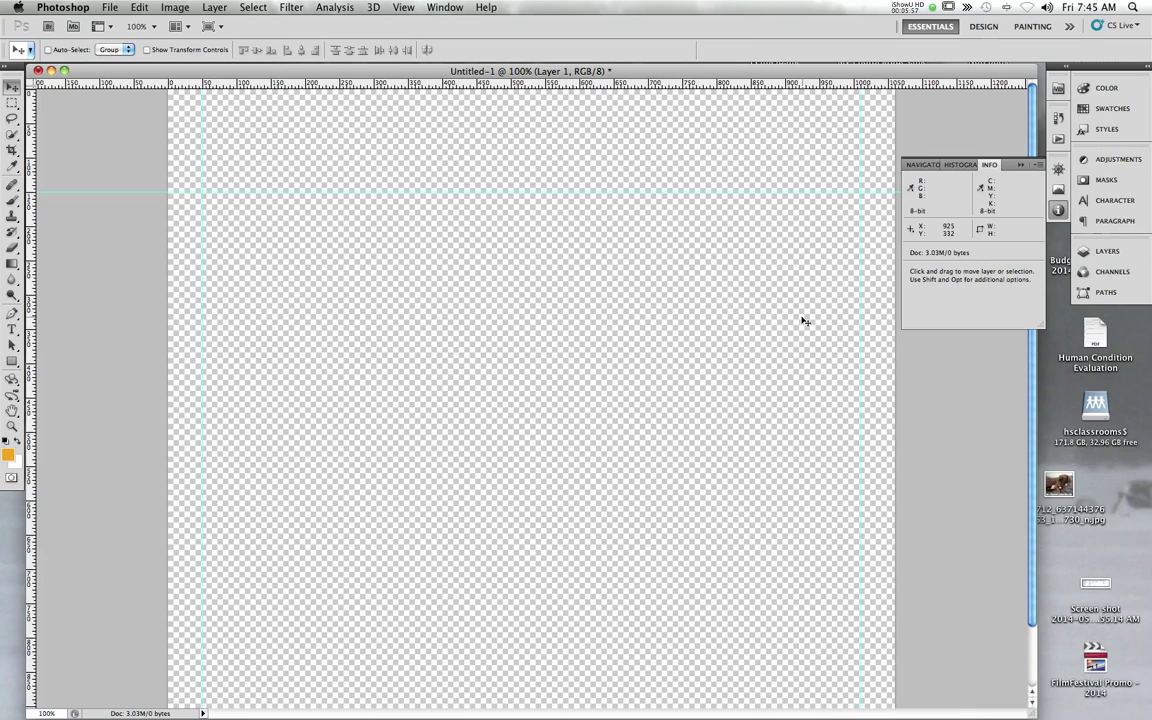
drag(780, 296, 743, 301)
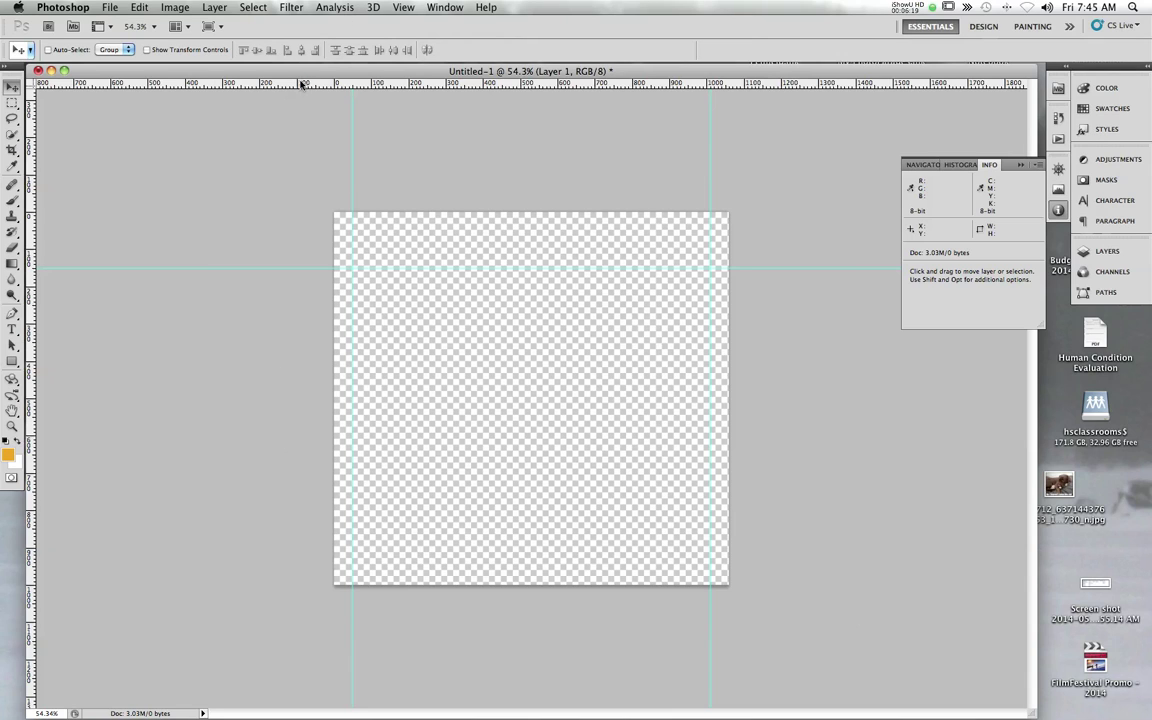
drag(302, 87, 251, 566)
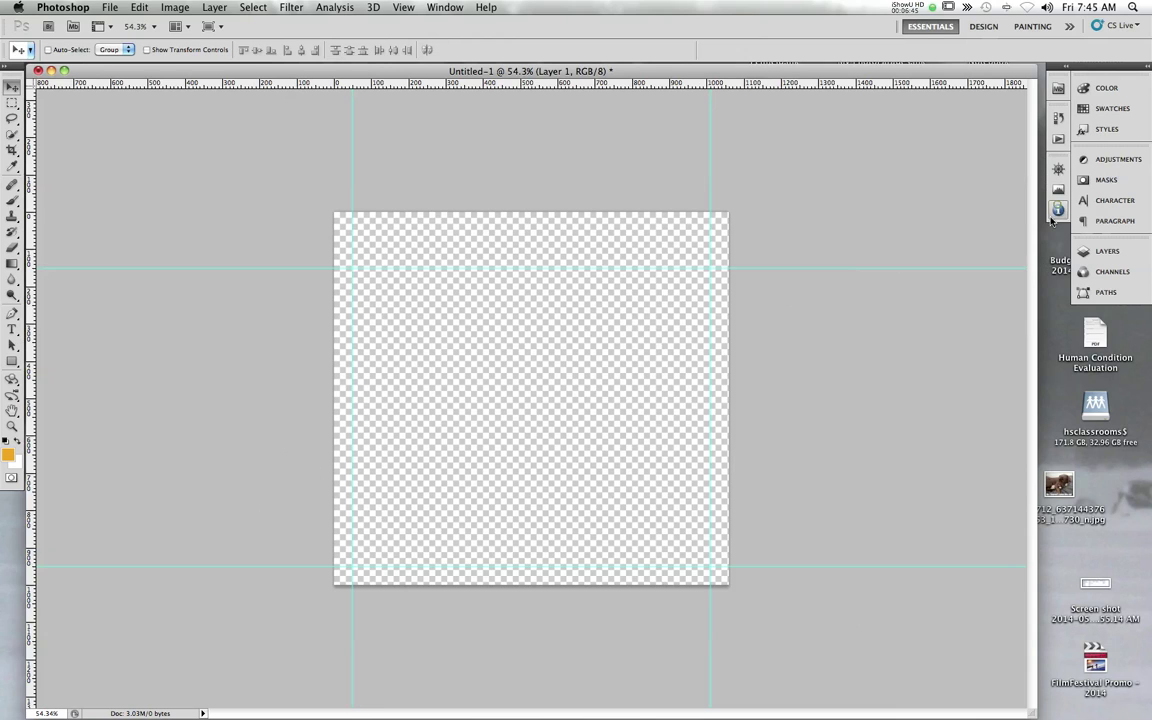
With the Rectangle tool active, mix a navy foreground colour #404276 in the Color Picker
click(1106, 250)
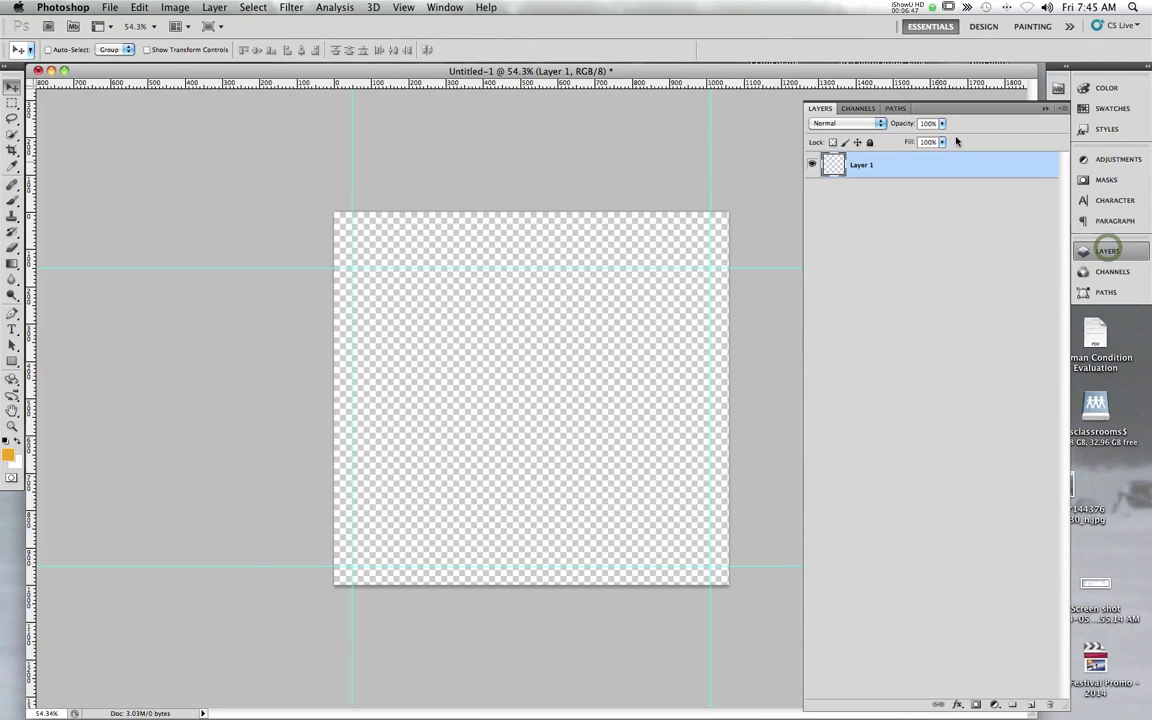
click(13, 362)
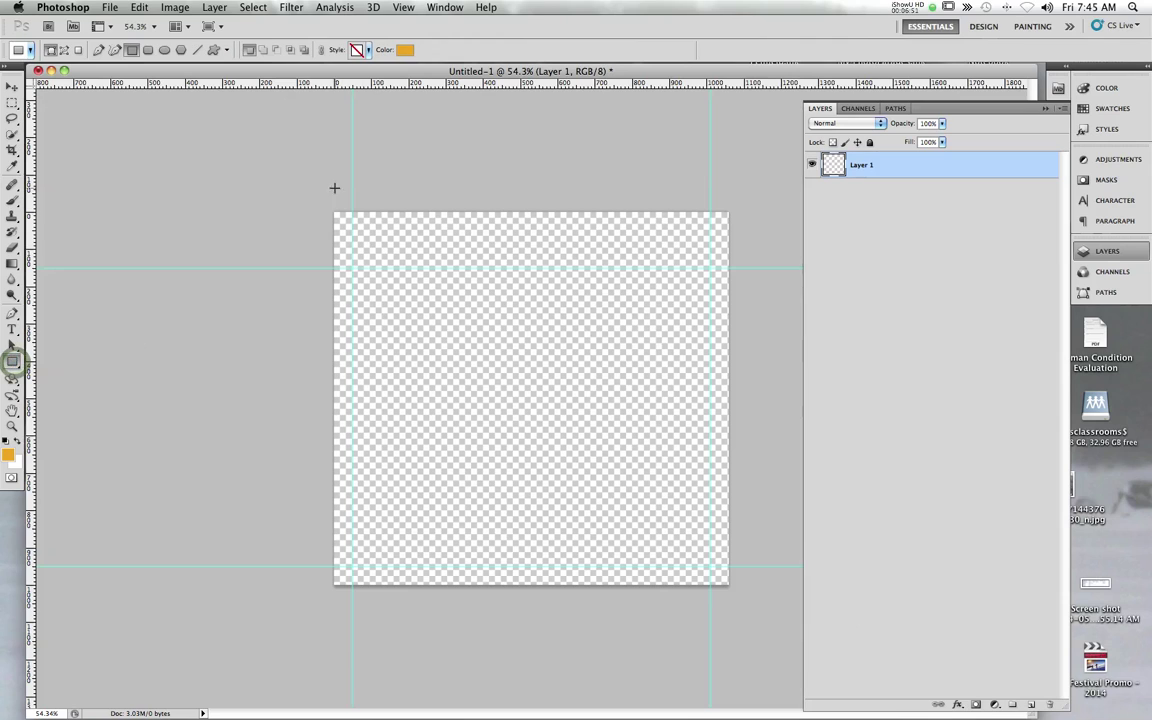
click(6, 457)
click(970, 563)
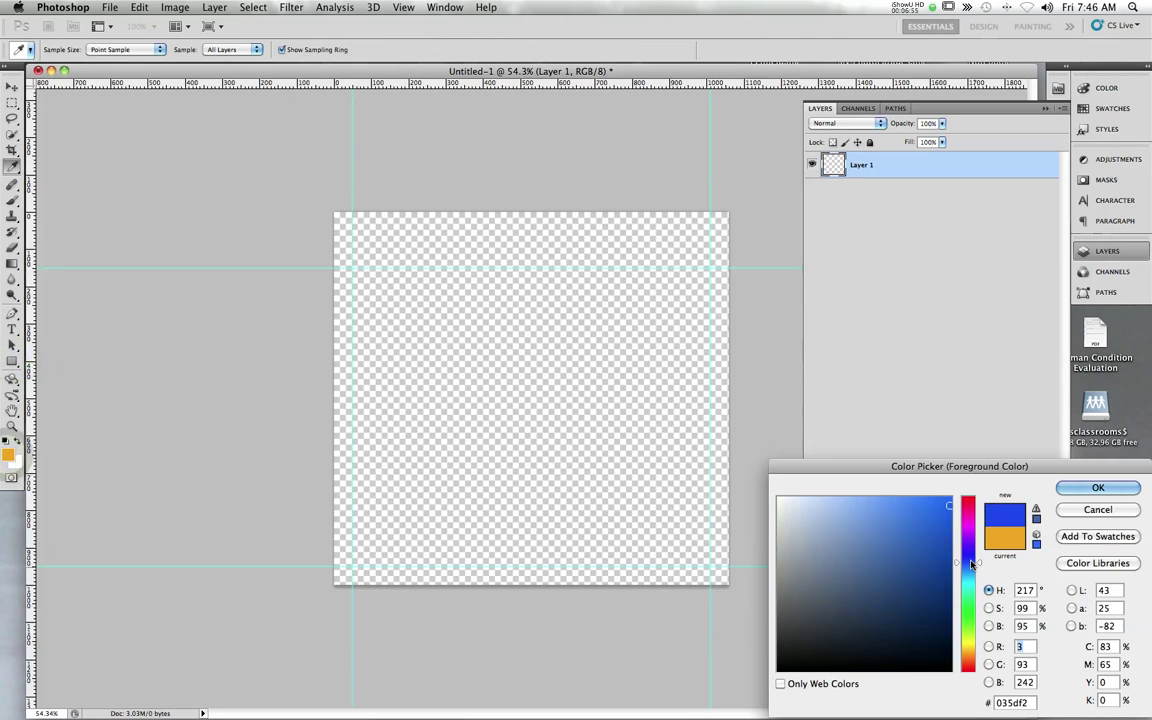
click(971, 556)
drag(948, 519, 947, 496)
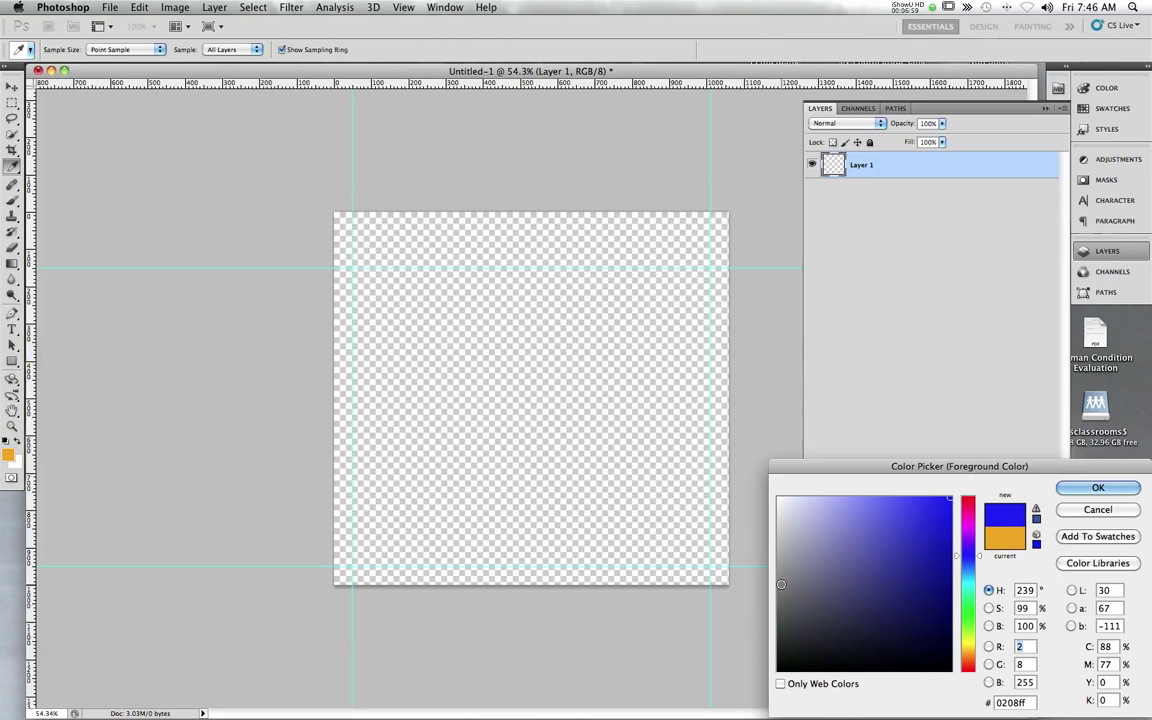
click(951, 572)
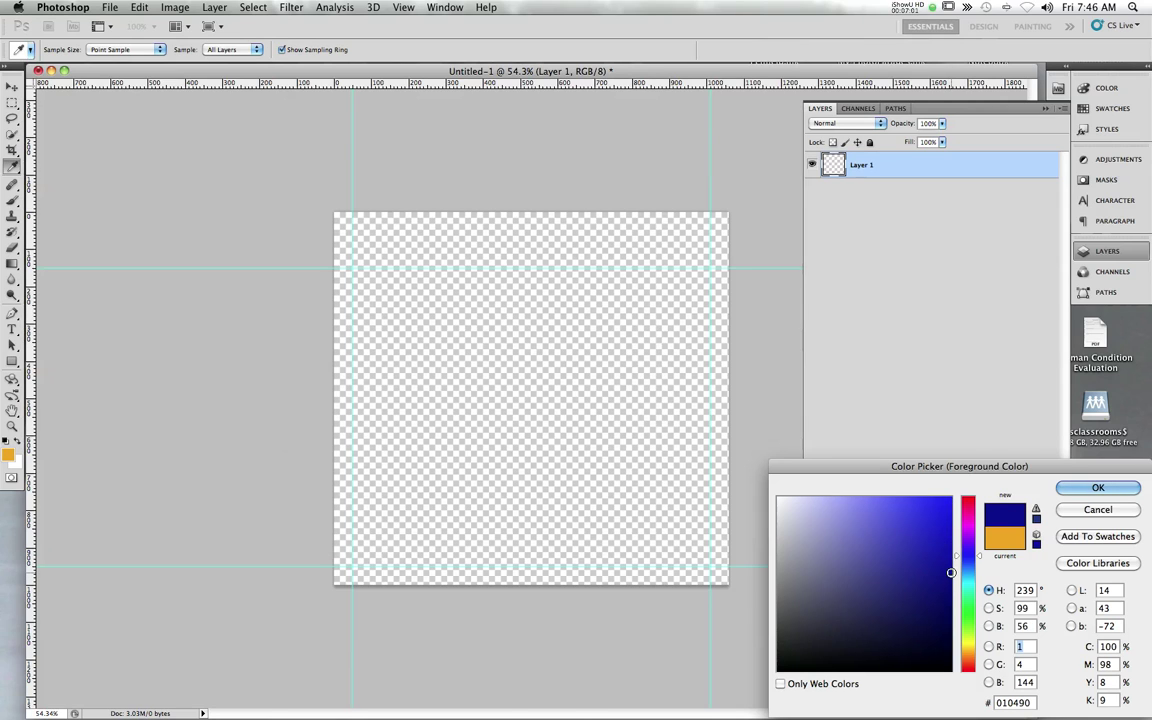
click(906, 560)
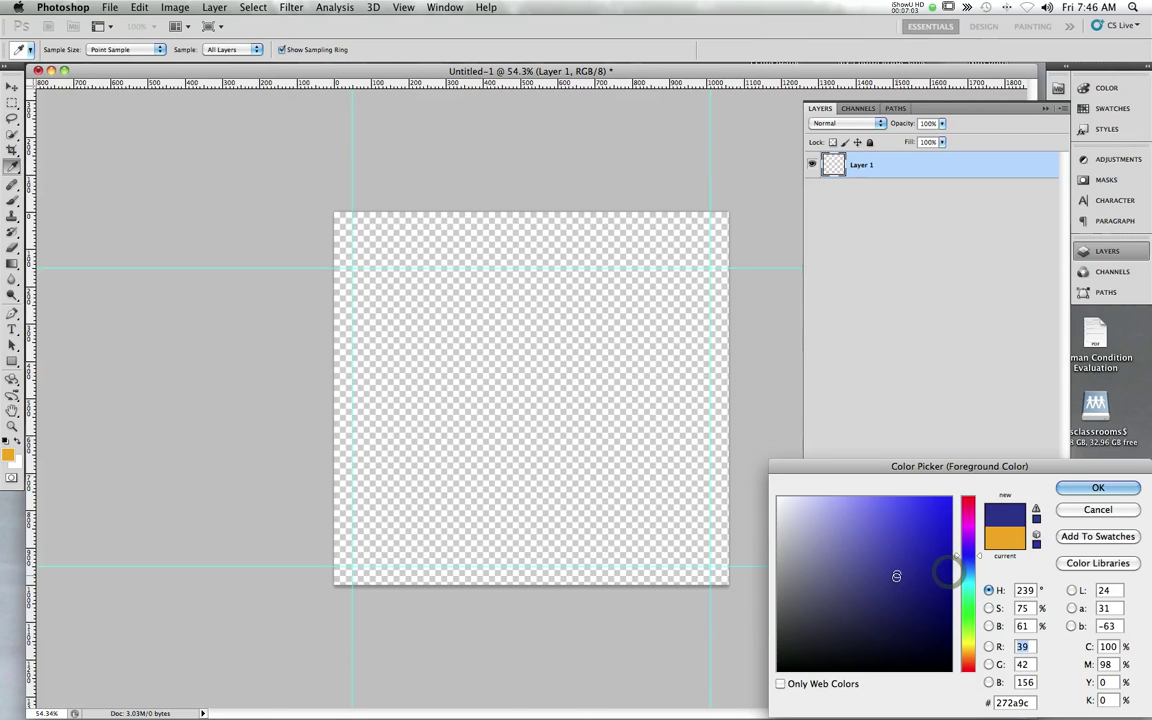
mouse_move(896, 576)
mouse_down()
mouse_move(905, 591)
mouse_move(856, 591)
mouse_up()
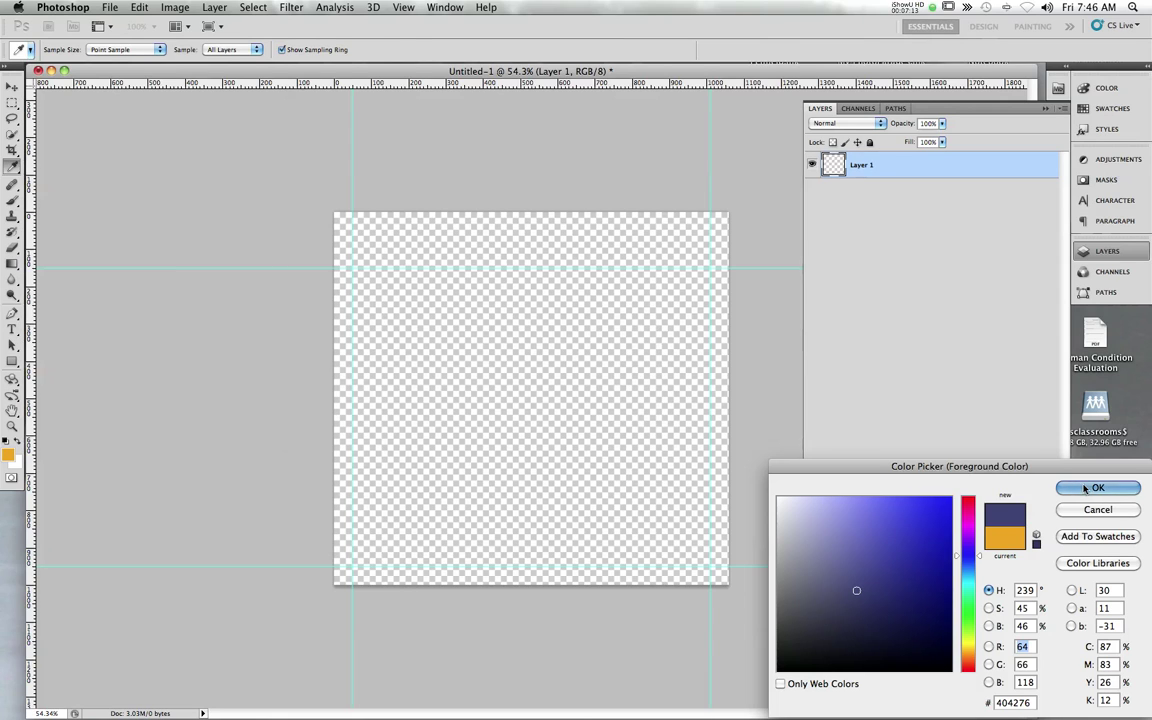
Accept the navy colour and draw a Shape 1 rectangle overhanging the whole canvas
click(1086, 488)
key(u)
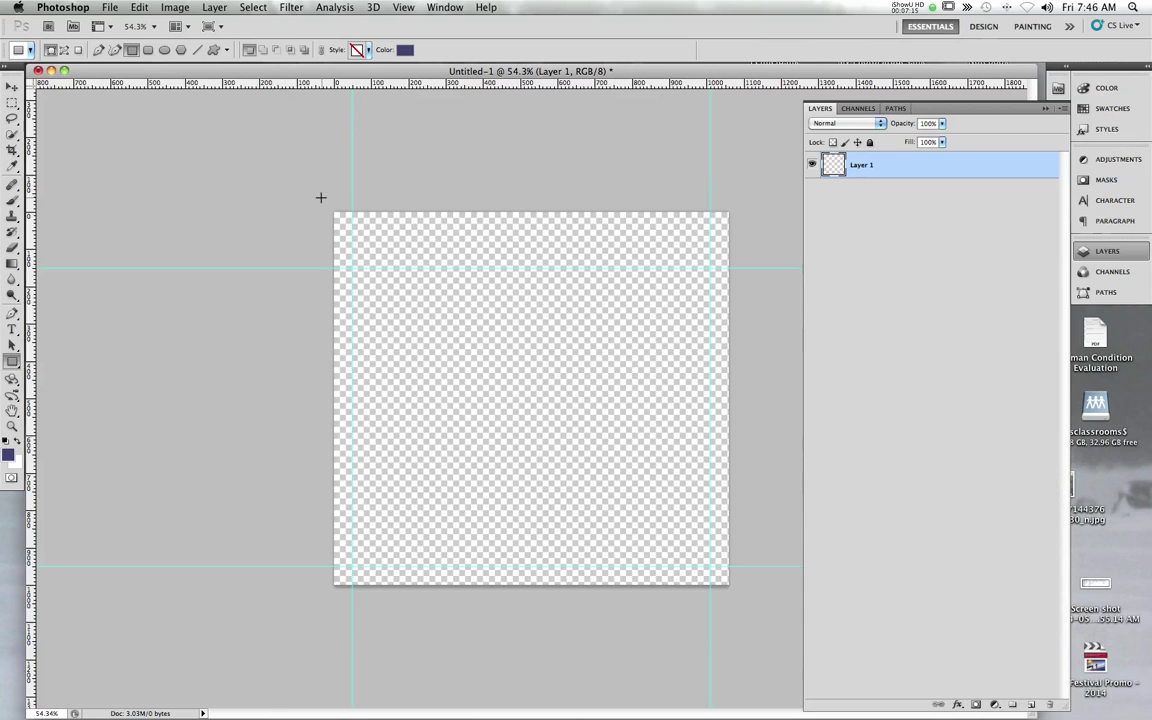
drag(320, 197, 738, 598)
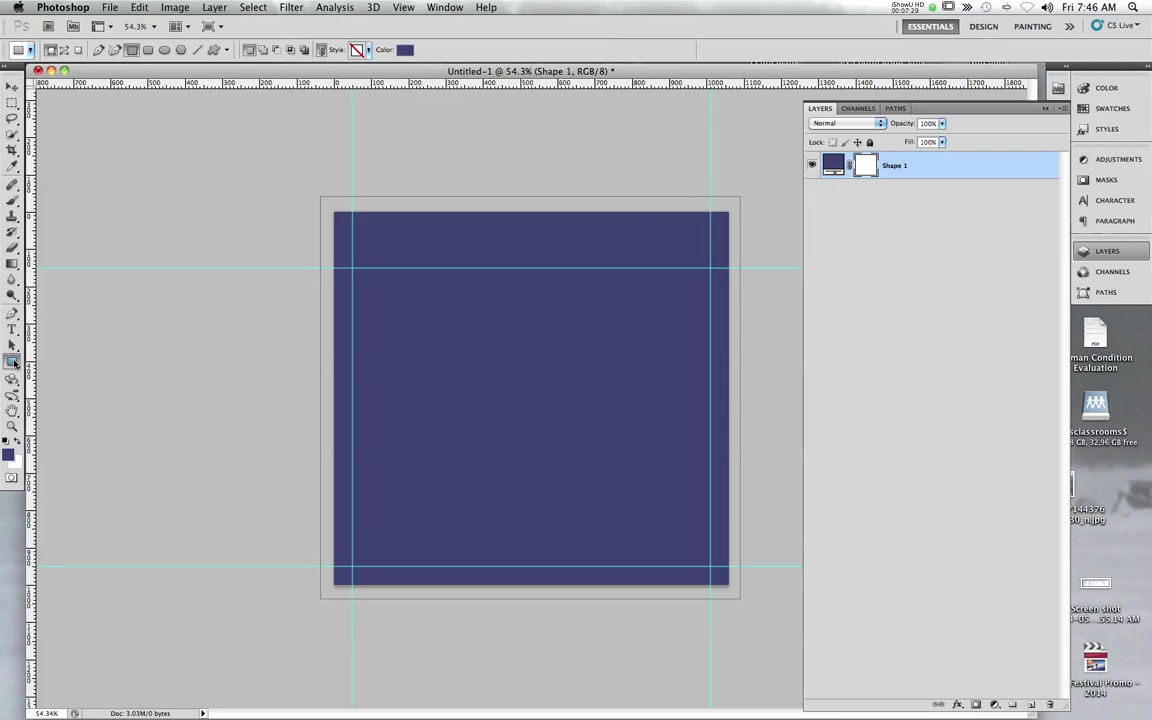
click(16, 442)
Turn on View > Snap and toggle the Snap To > Layers target
click(403, 7)
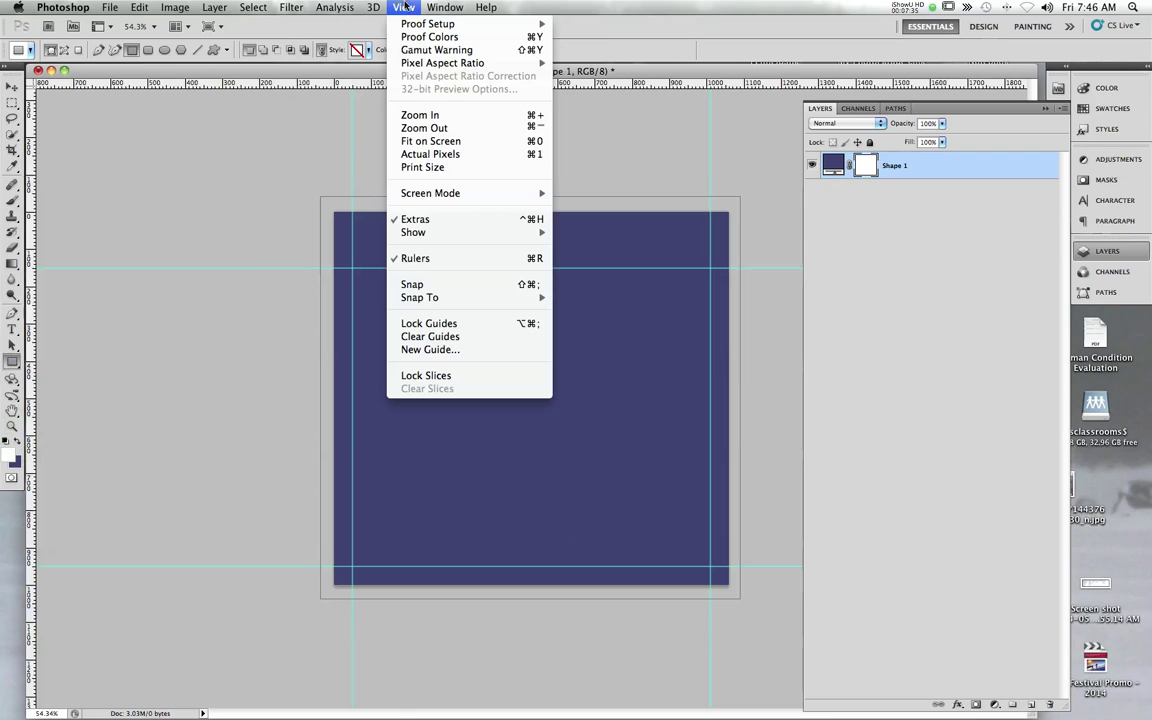
click(432, 286)
click(412, 6)
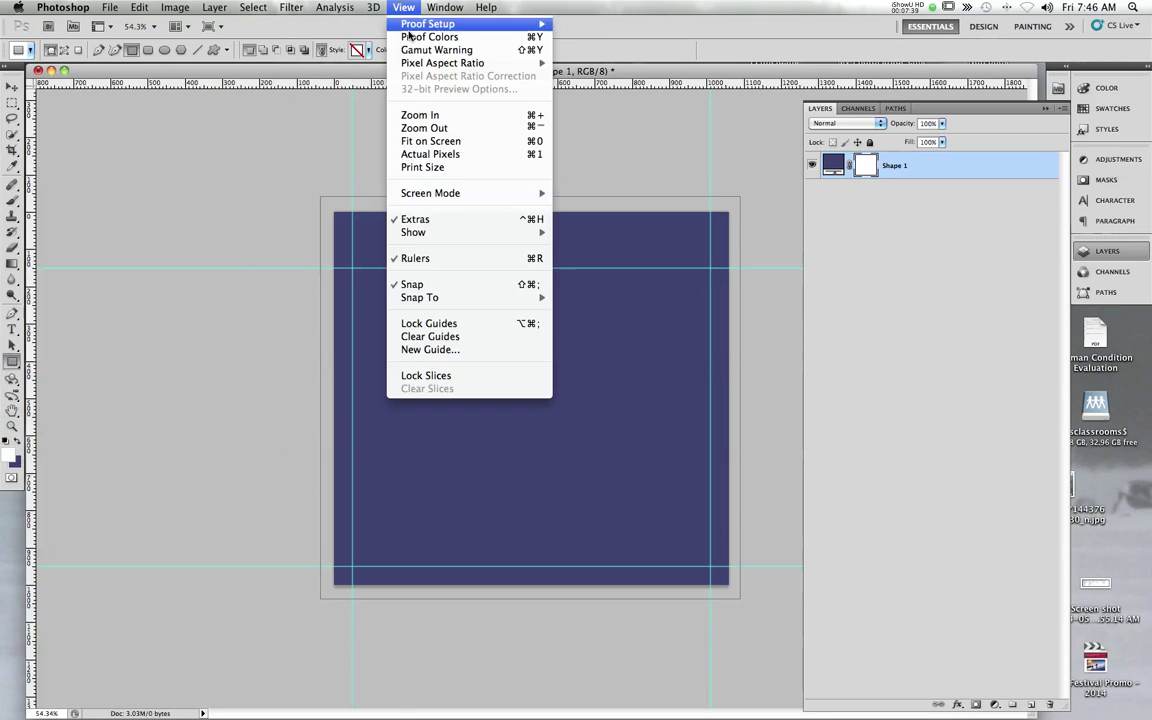
mouse_move(440, 297)
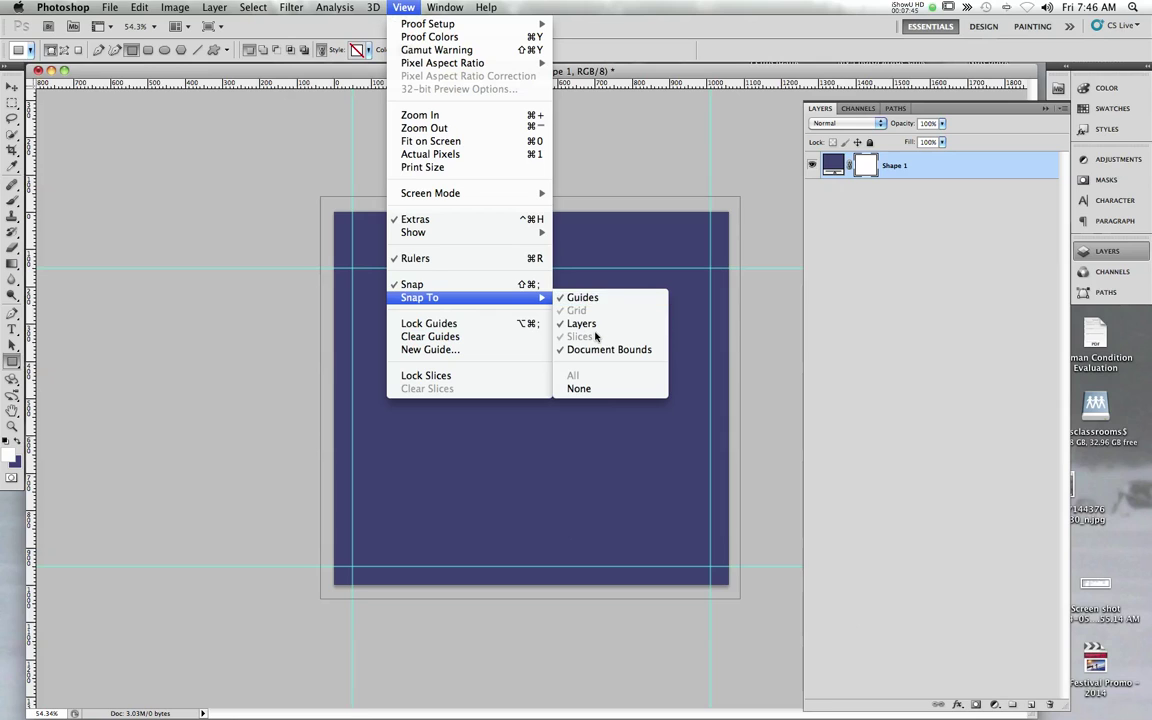
click(582, 323)
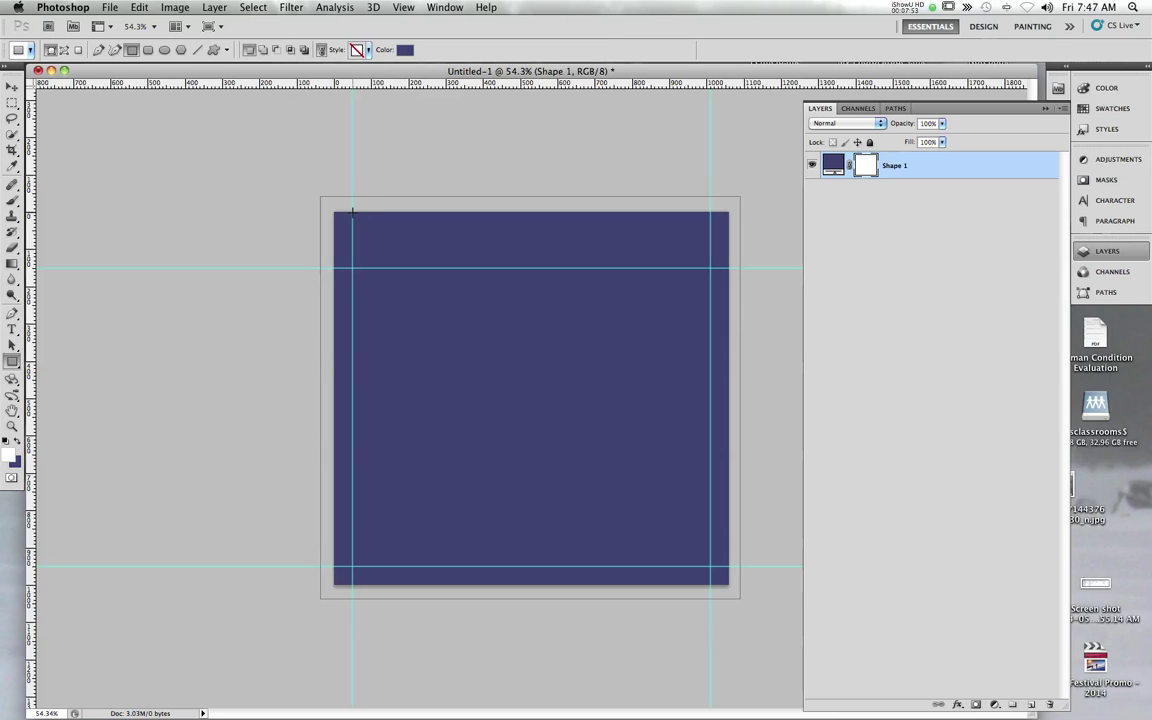
Draw a Shape 2 rectangle between the vertical guides and change its fill to white
drag(352, 212, 710, 585)
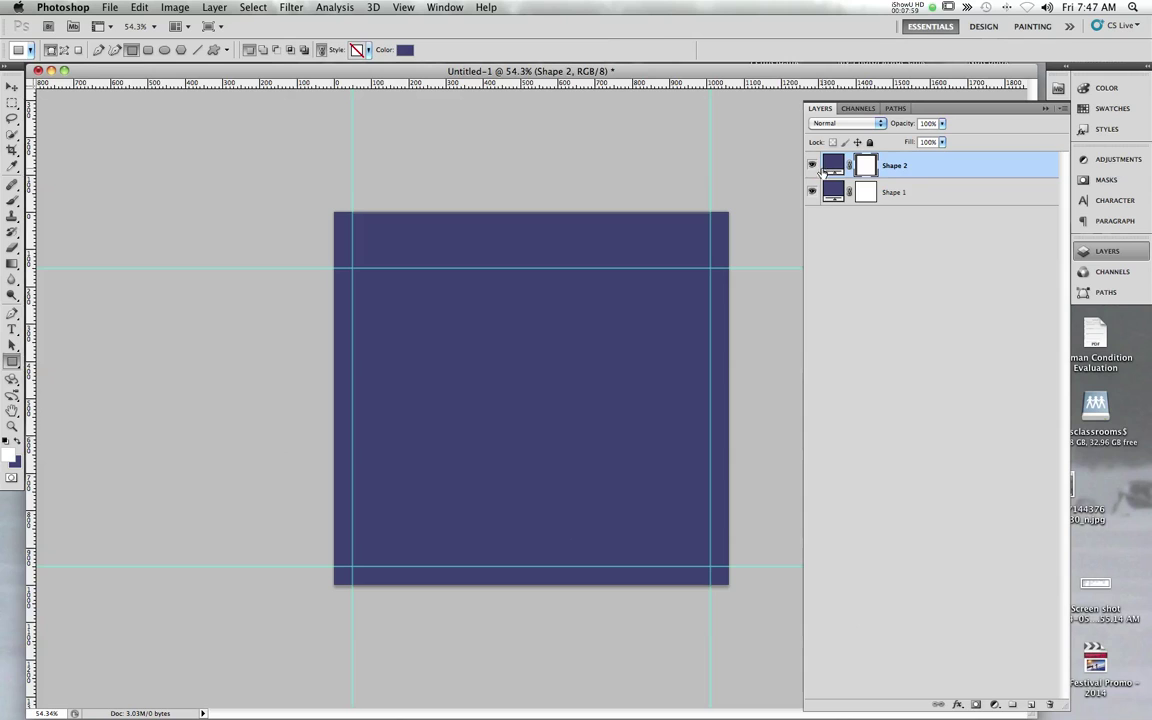
double_click(835, 165)
drag(820, 540, 707, 484)
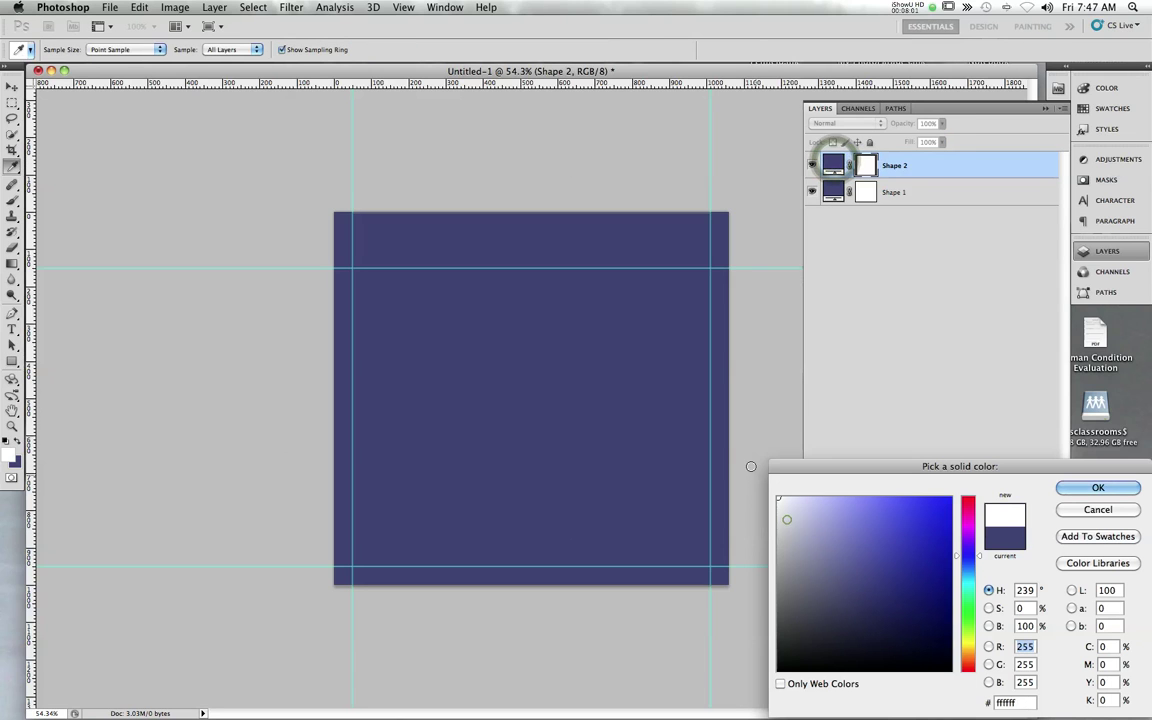
click(1097, 489)
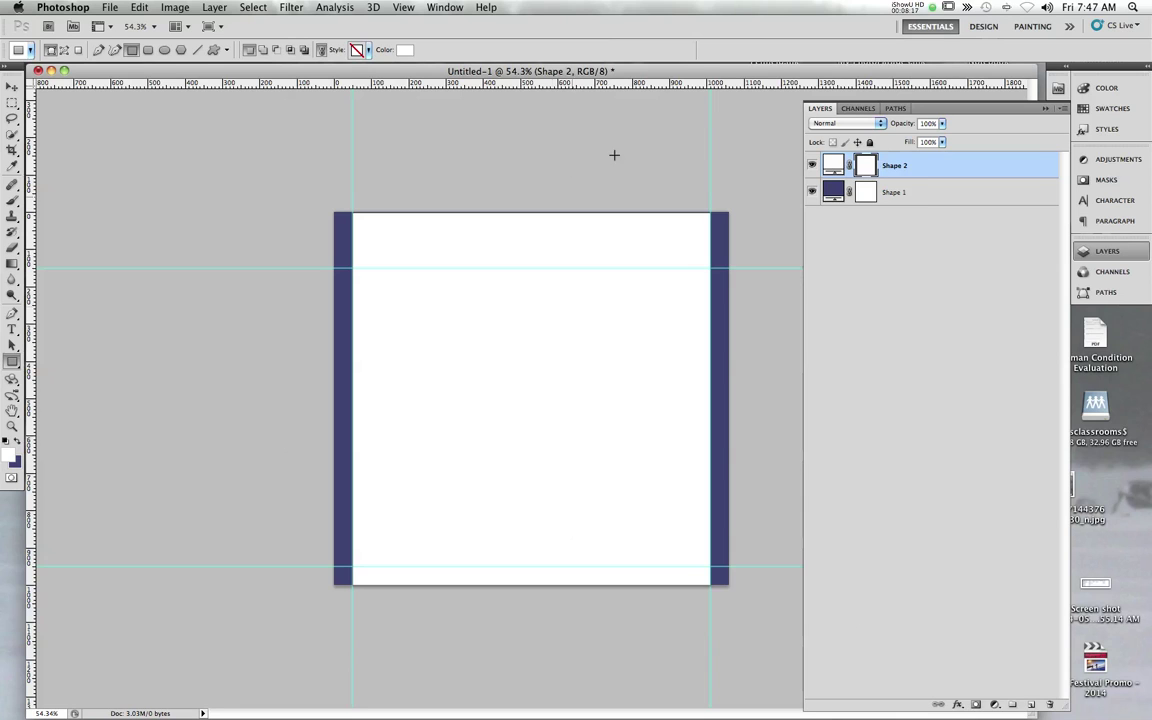
Change the Shape 2 rectangle's fill from white to pale ivory #efeddb
double_click(833, 165)
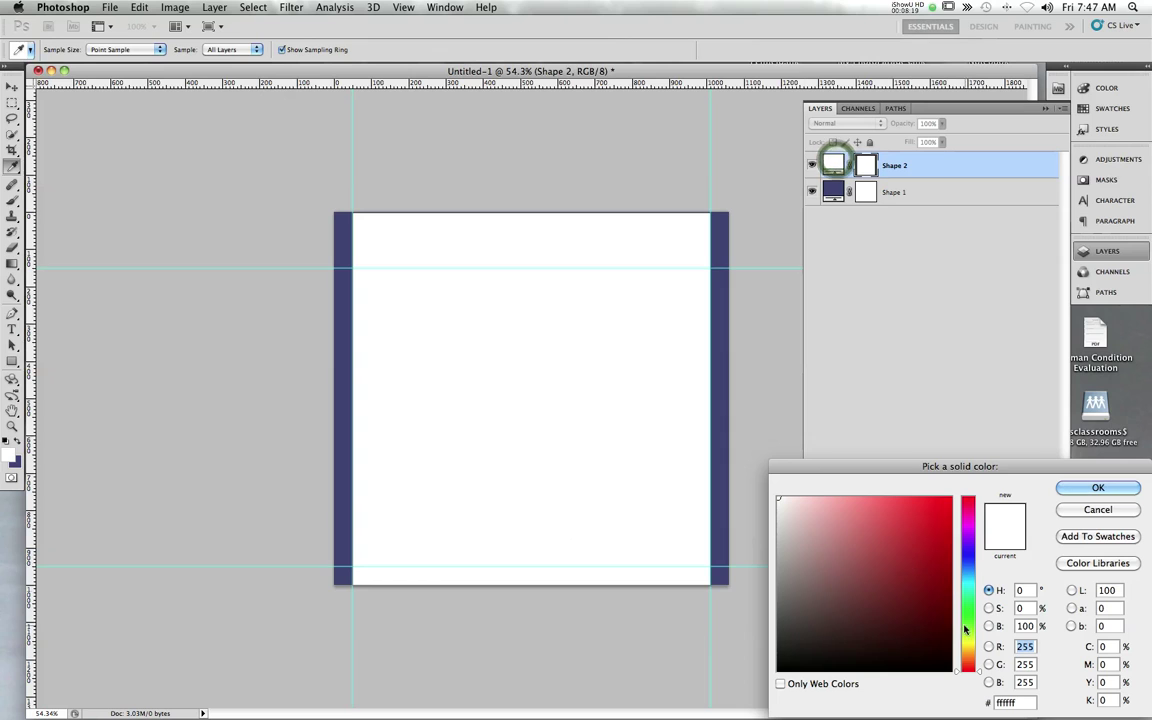
drag(966, 660, 971, 647)
click(788, 507)
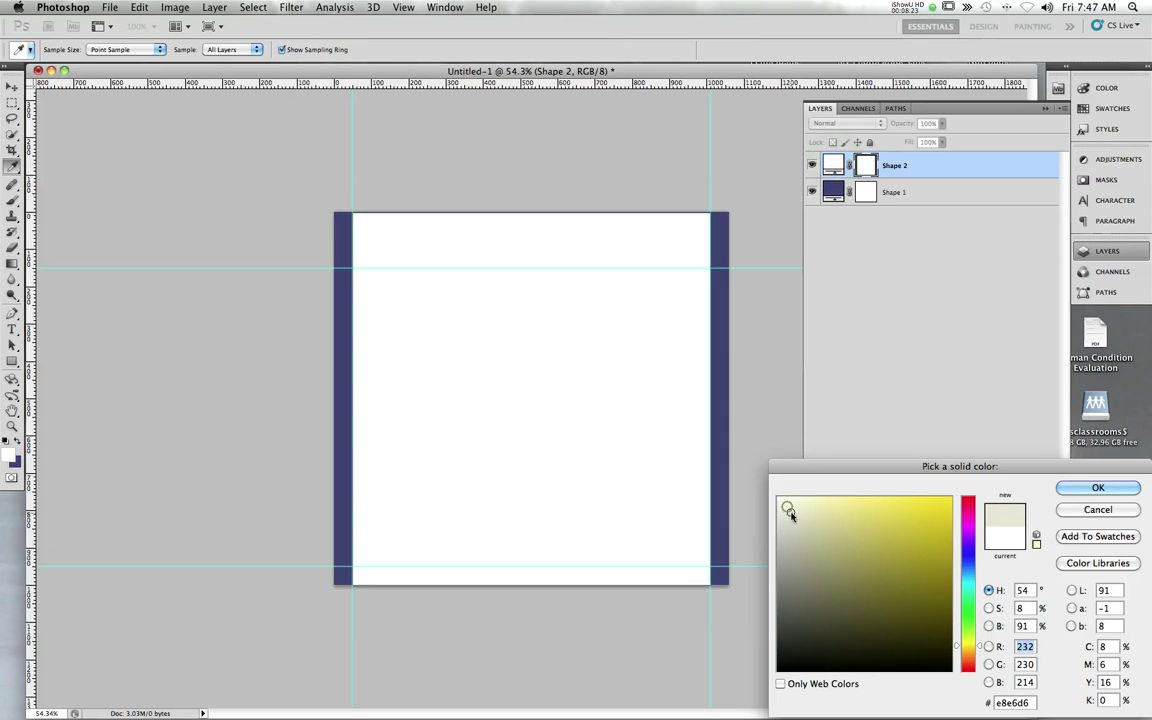
drag(789, 511, 791, 506)
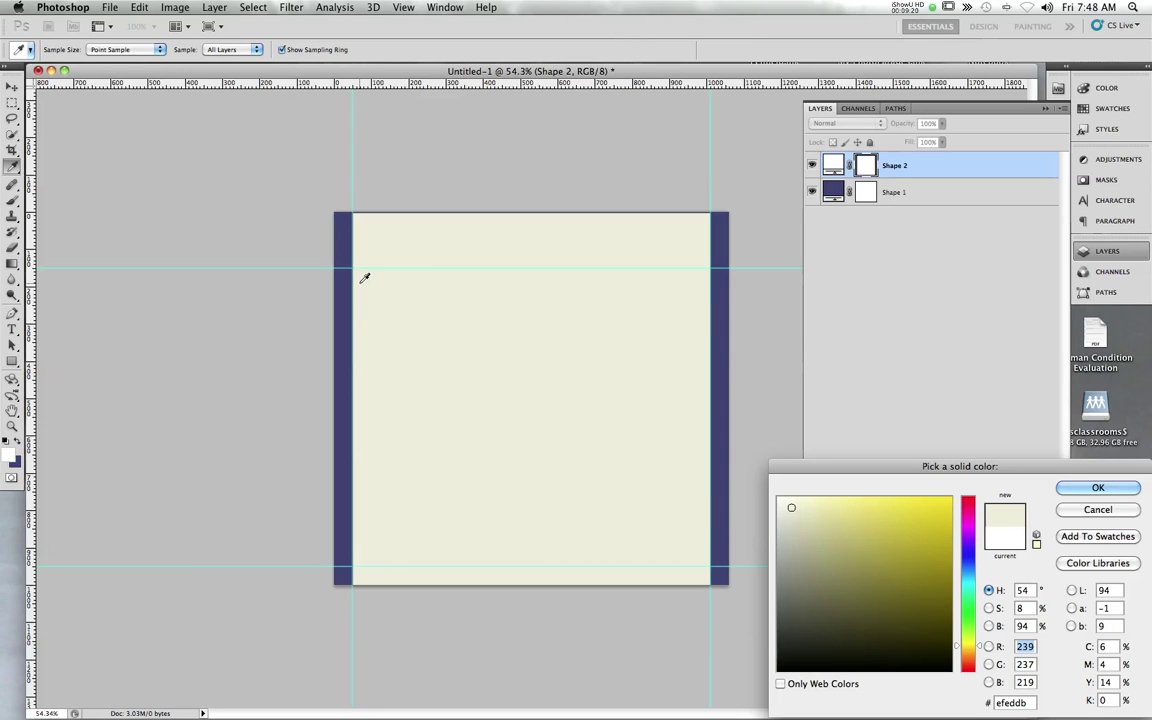
click(1098, 487)
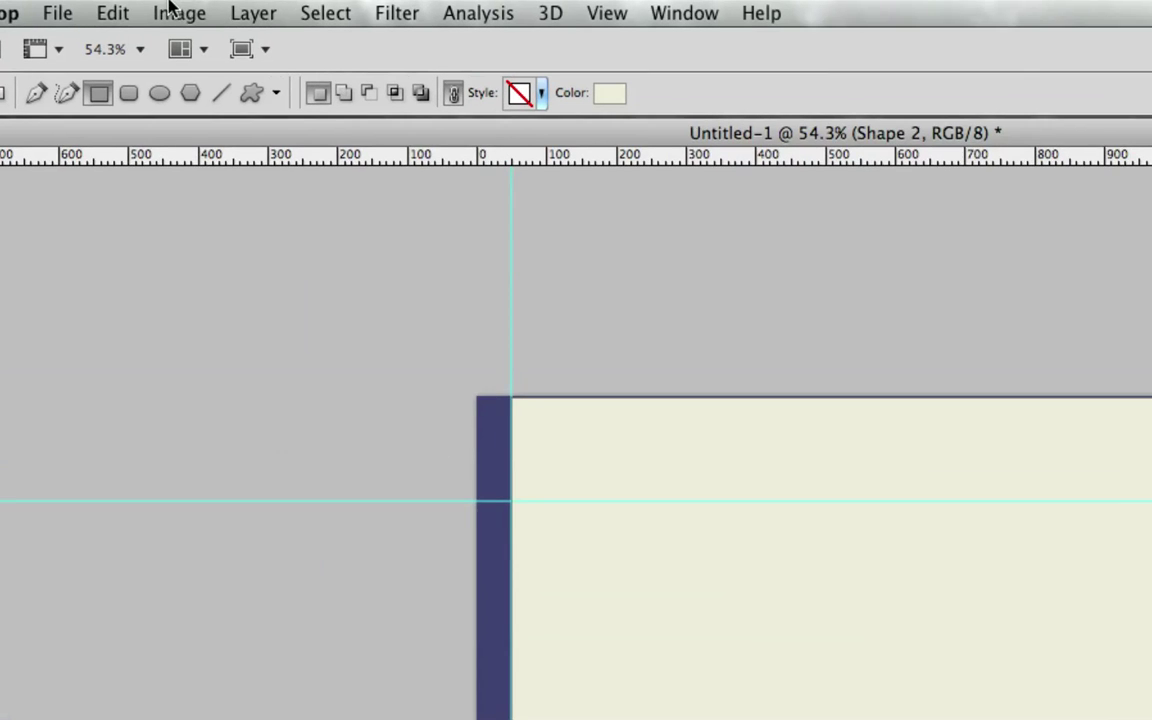
In Image > Canvas Size, enter a new width of 1200 pixels
click(175, 7)
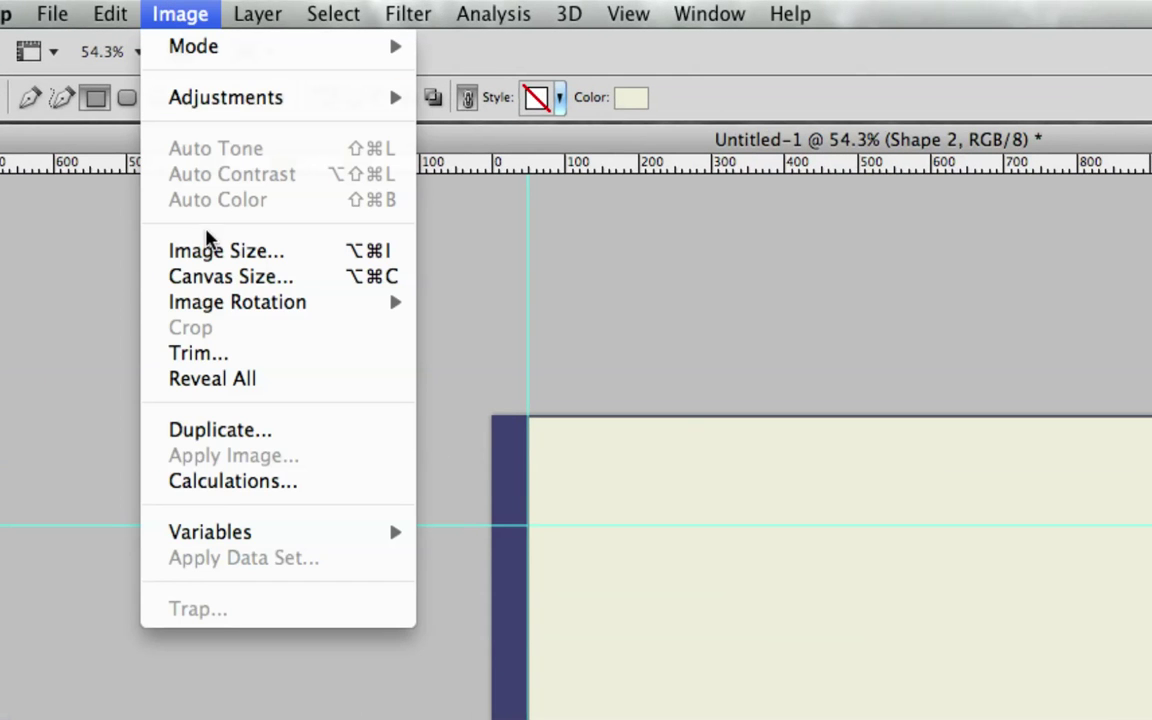
mouse_move(191, 156)
click(203, 277)
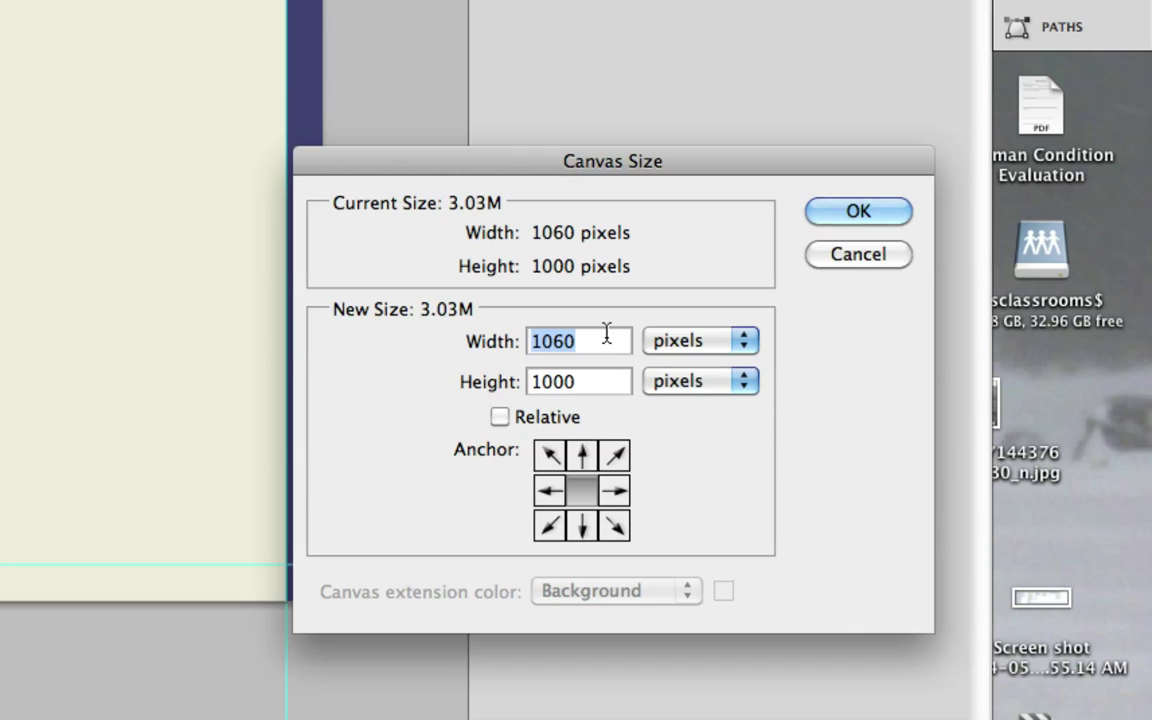
text(1200)
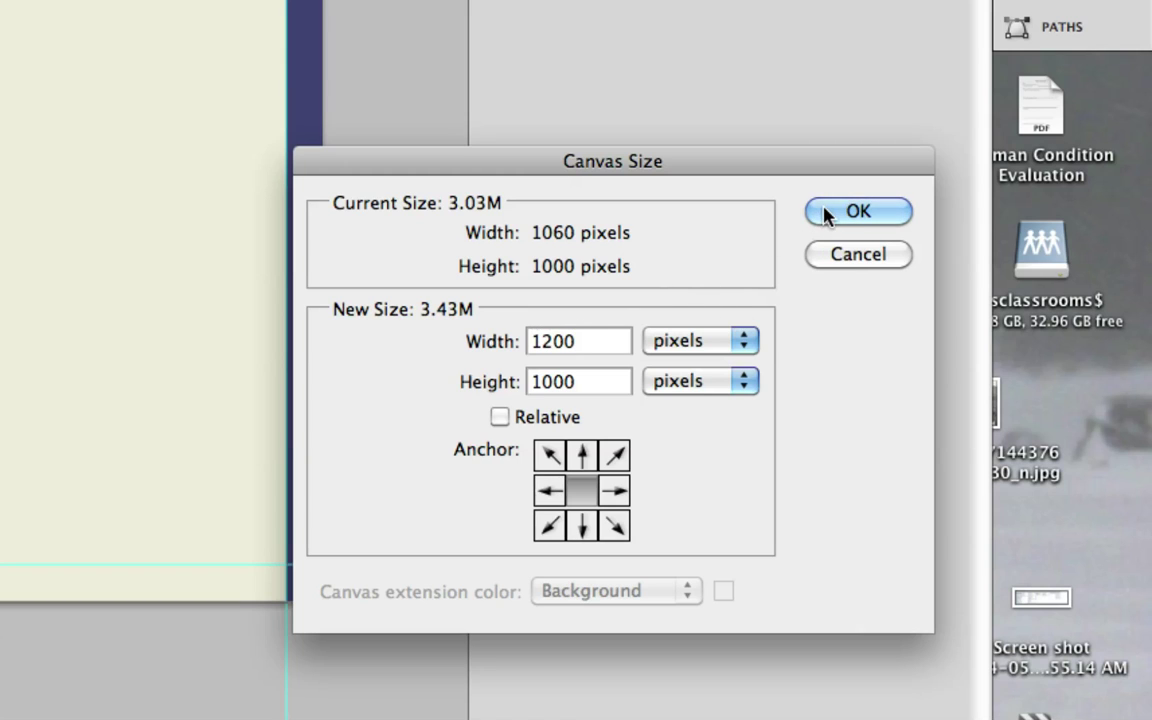
Keep the anchor centred and apply the 1200 × 1000 pixel canvas size
click(550, 456)
click(581, 458)
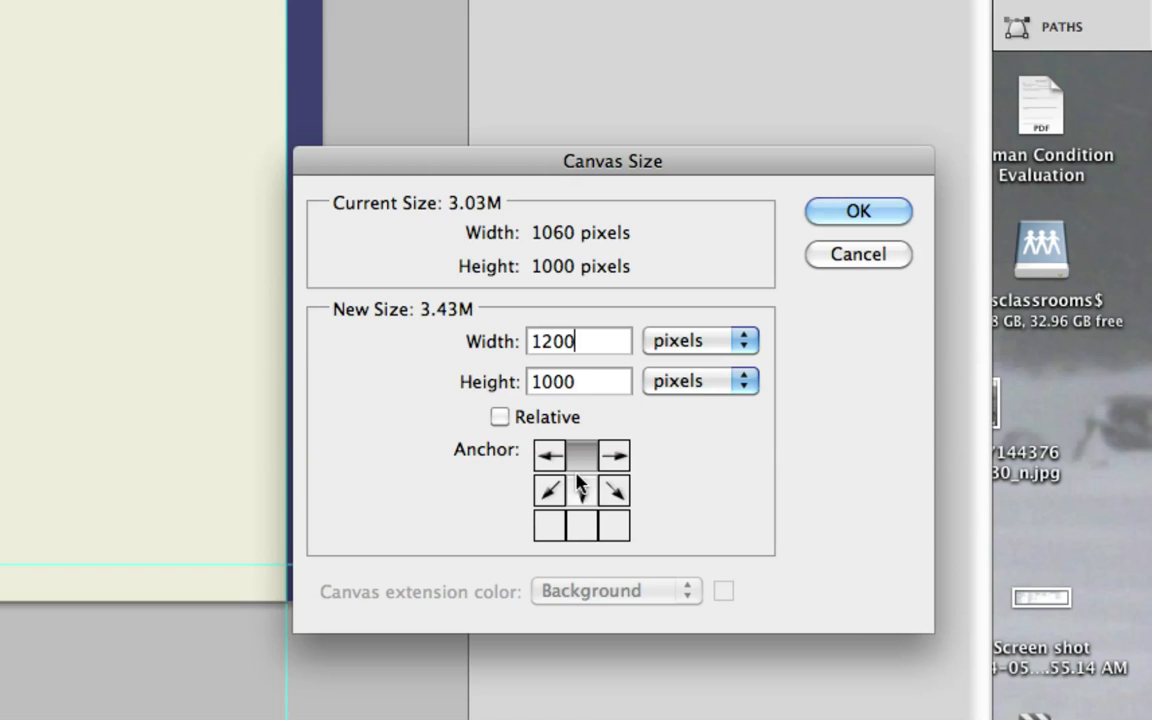
click(578, 490)
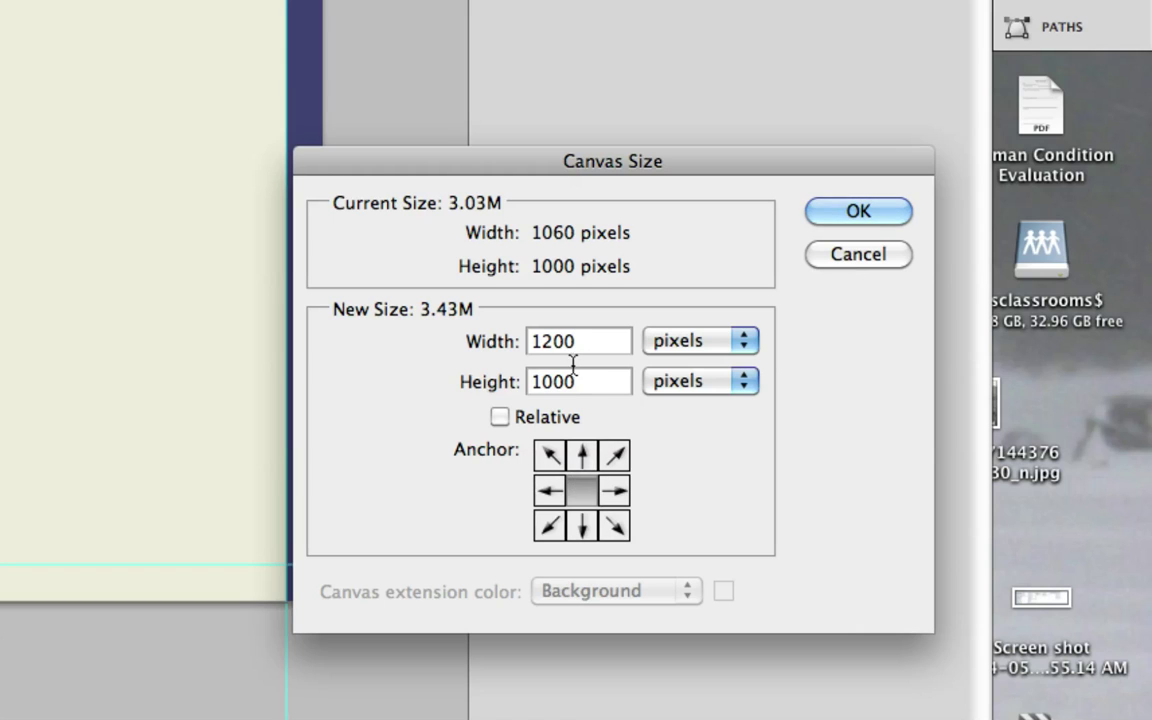
click(583, 456)
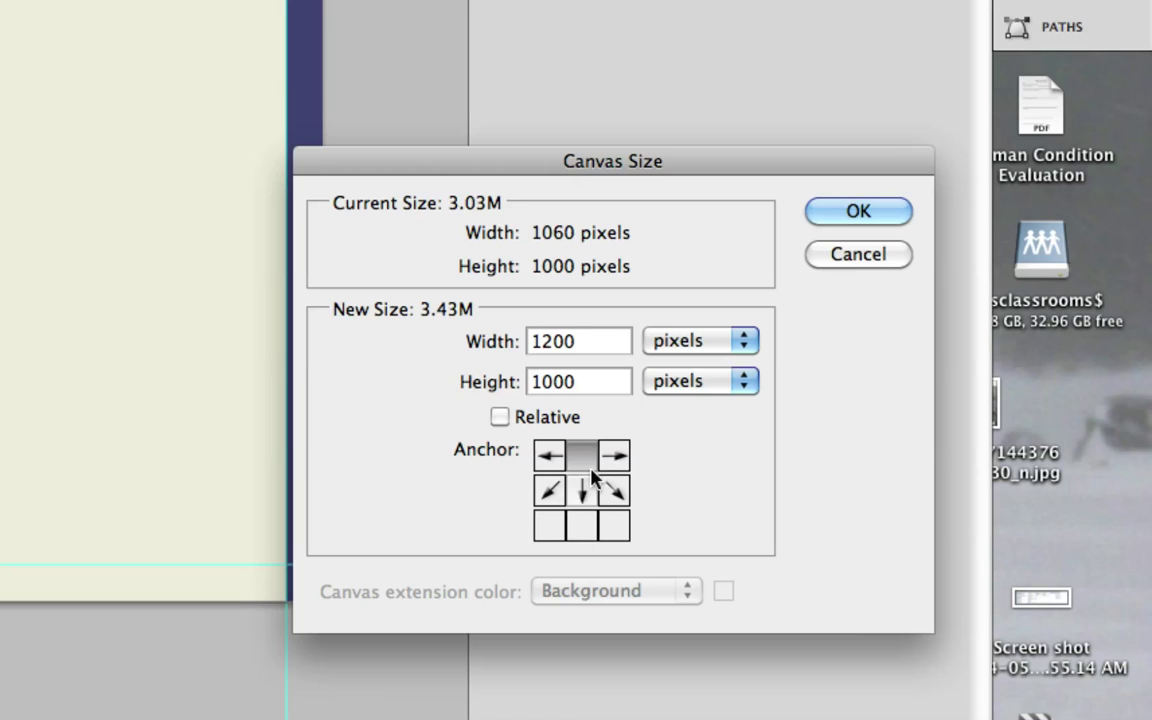
click(577, 493)
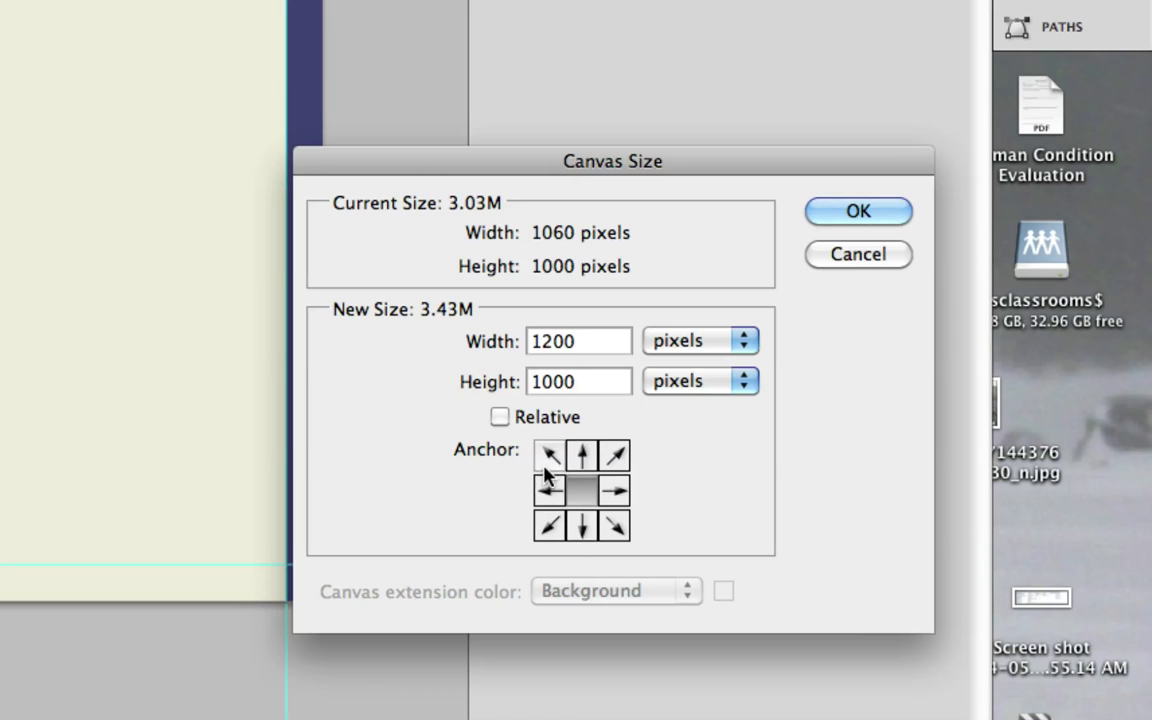
click(546, 460)
click(581, 495)
click(616, 458)
click(608, 488)
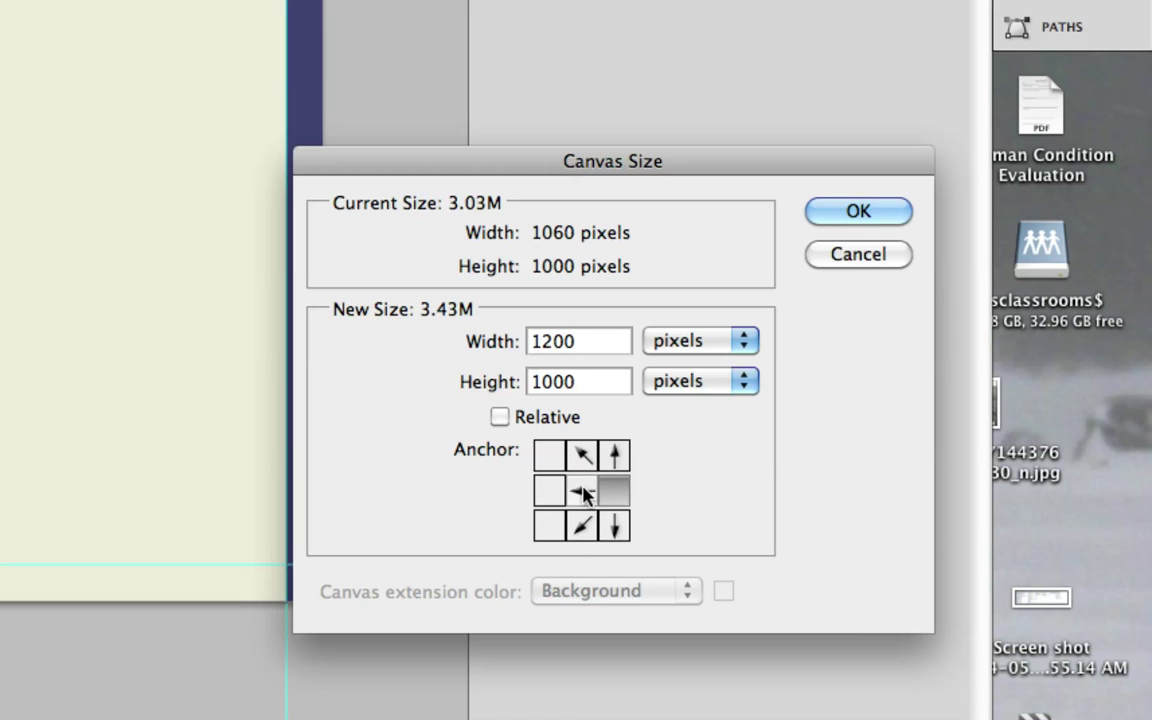
click(583, 493)
click(582, 457)
click(580, 525)
click(582, 492)
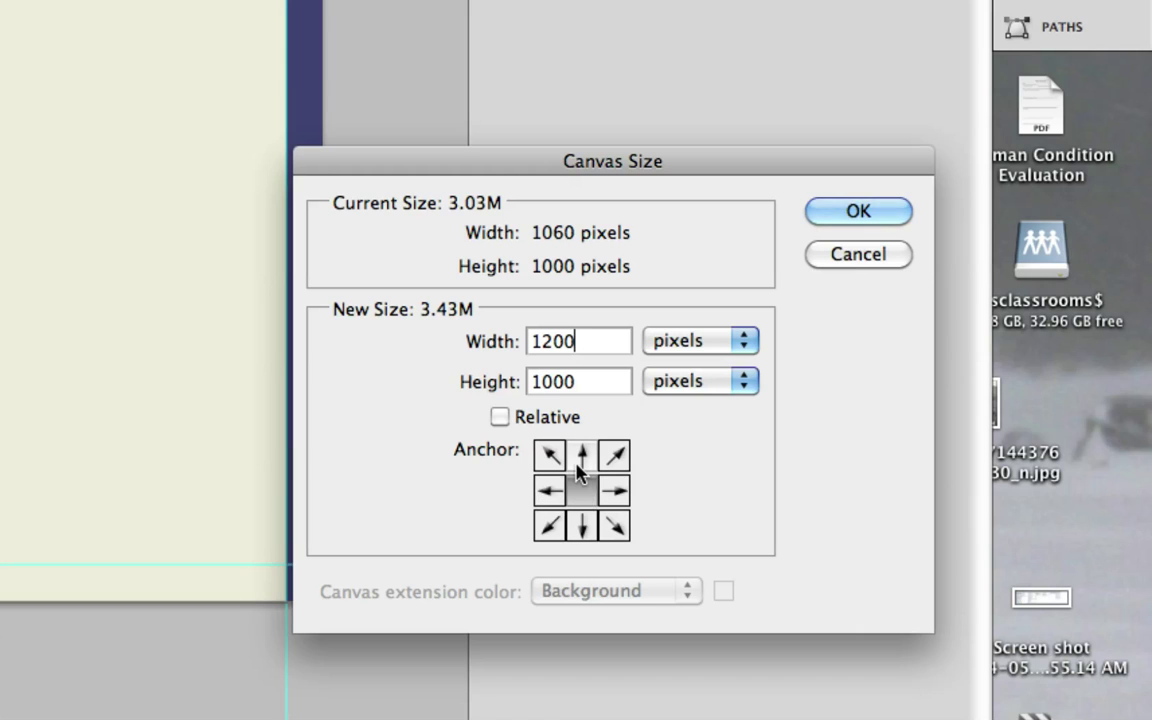
click(577, 459)
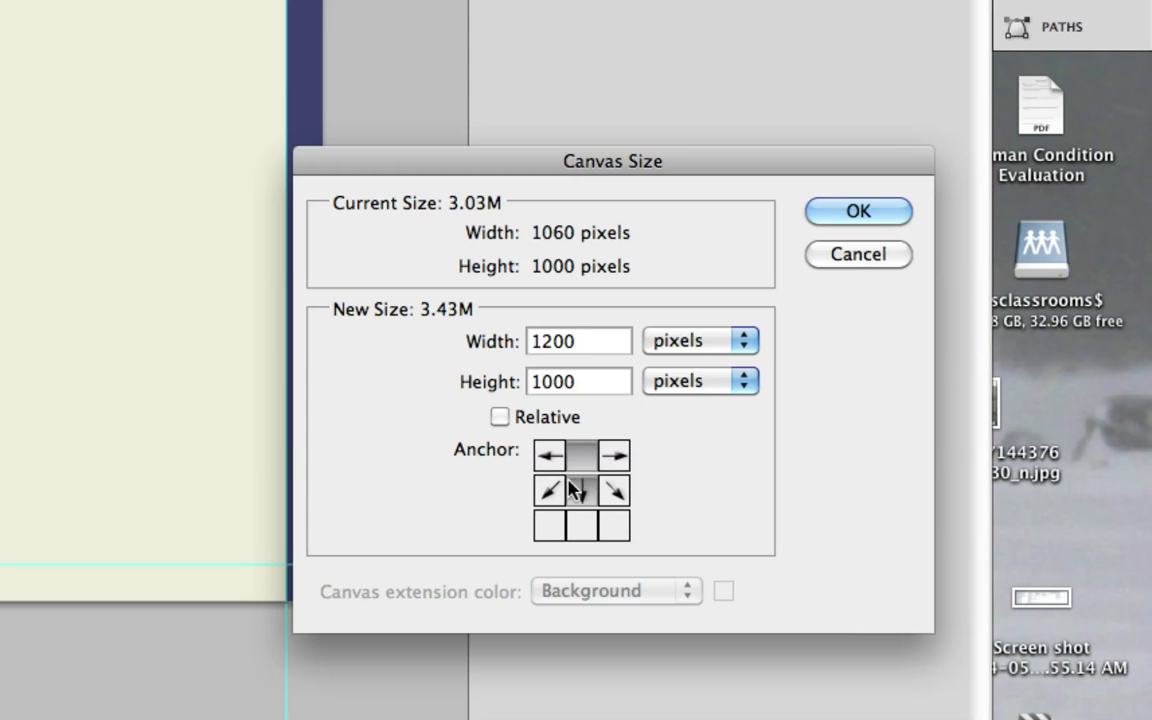
click(577, 490)
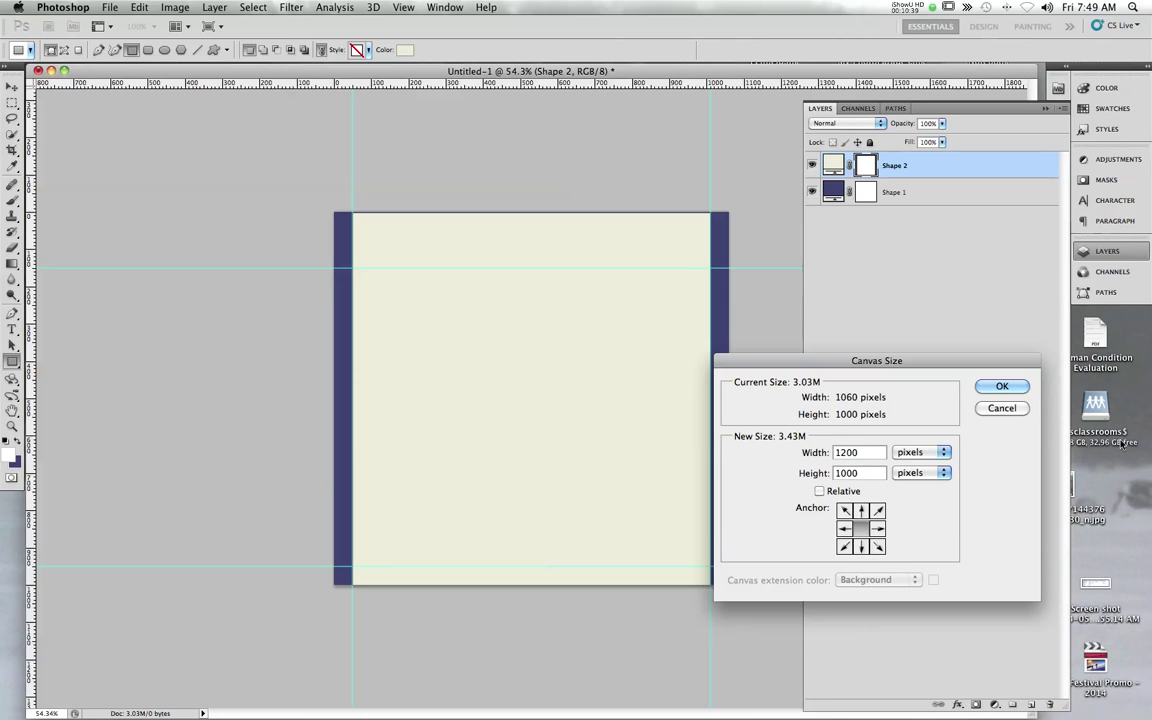
click(843, 218)
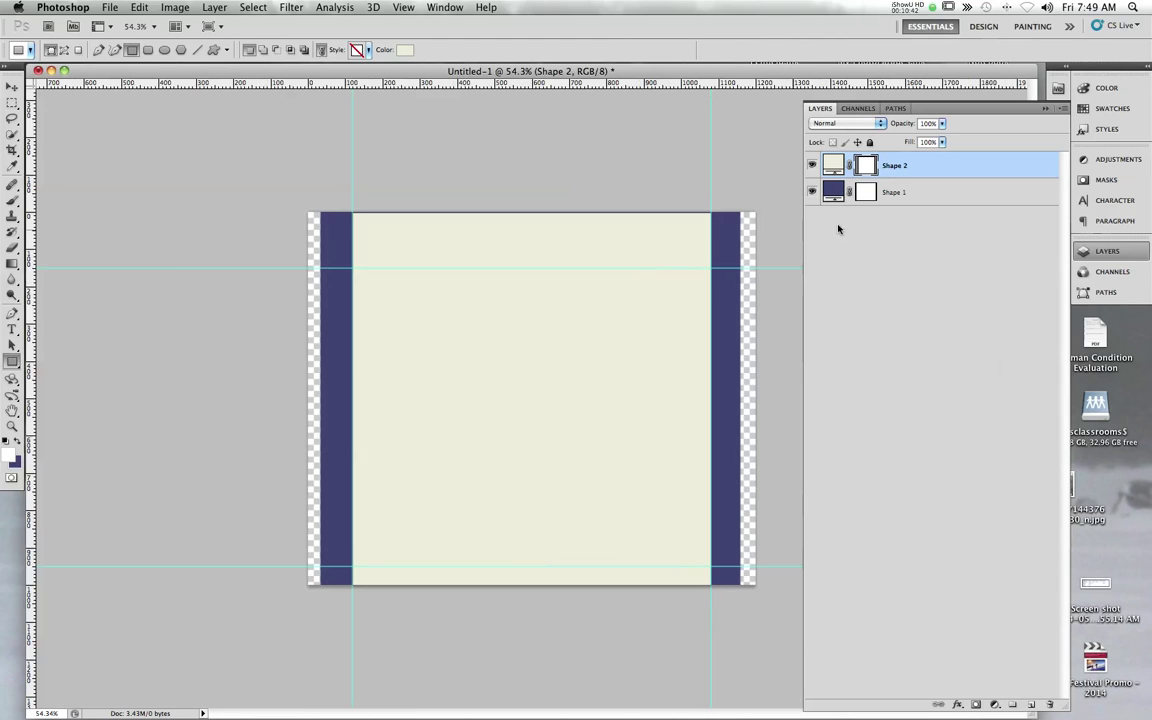
Scale the navy Shape 1 rectangle horizontally to reach both edges of the 1200-pixel canvas
click(938, 191)
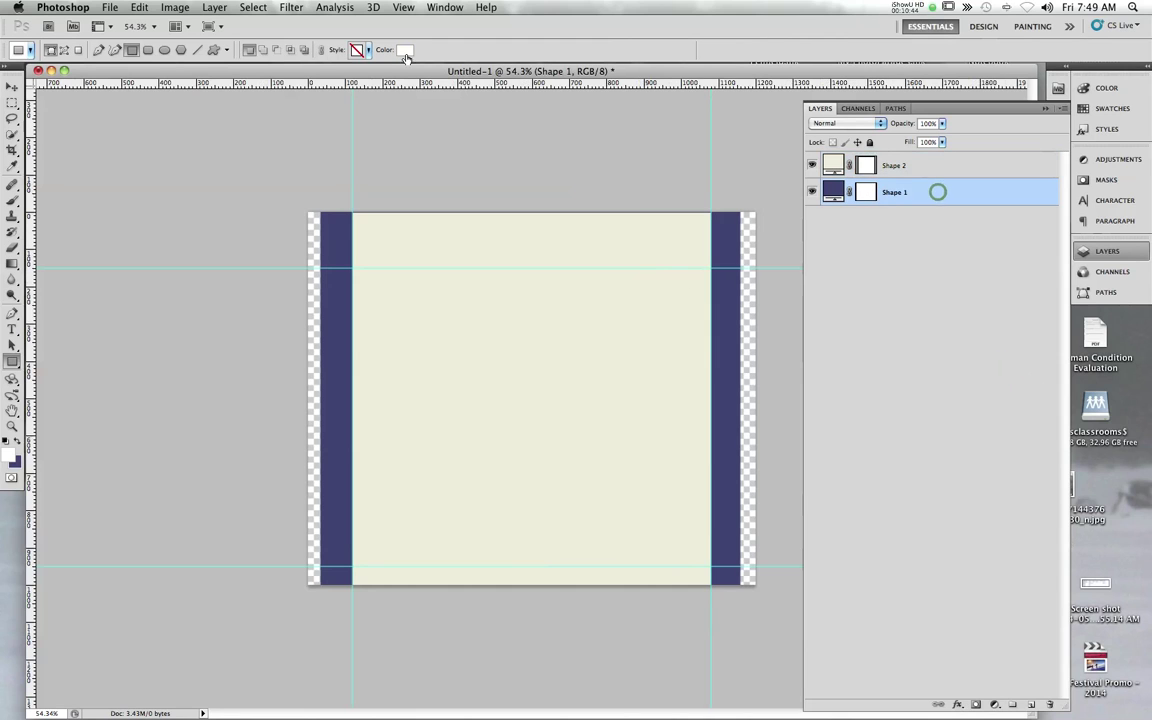
click(137, 7)
mouse_move(245, 310)
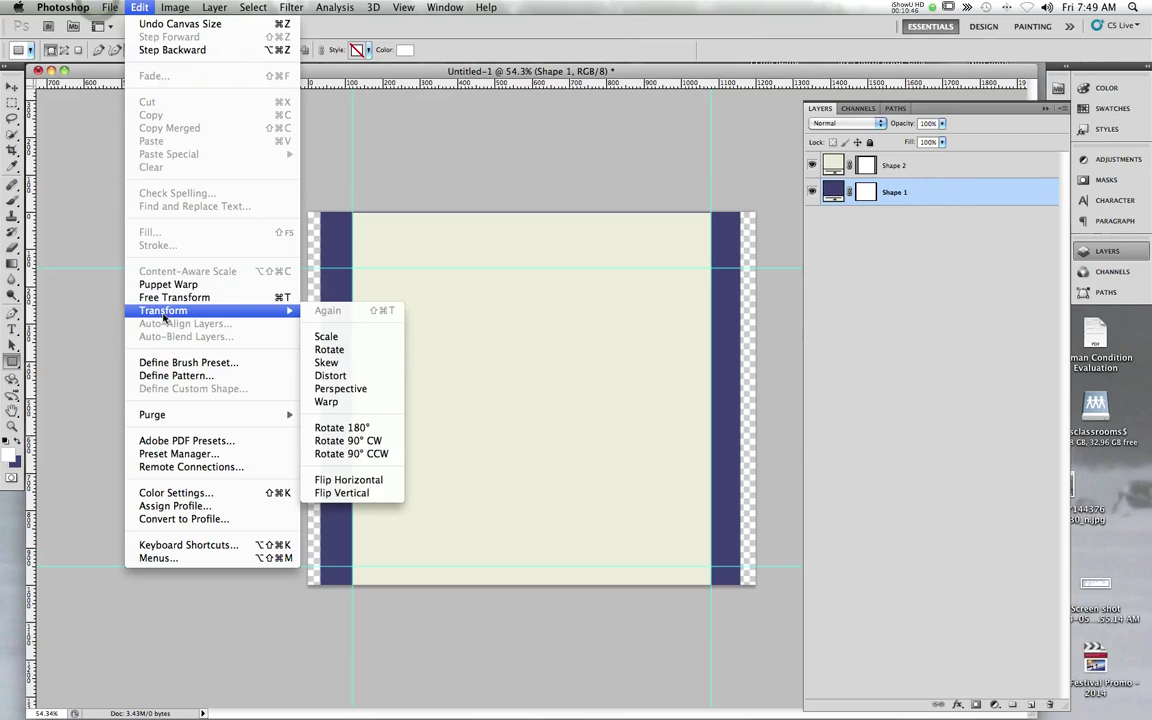
click(330, 337)
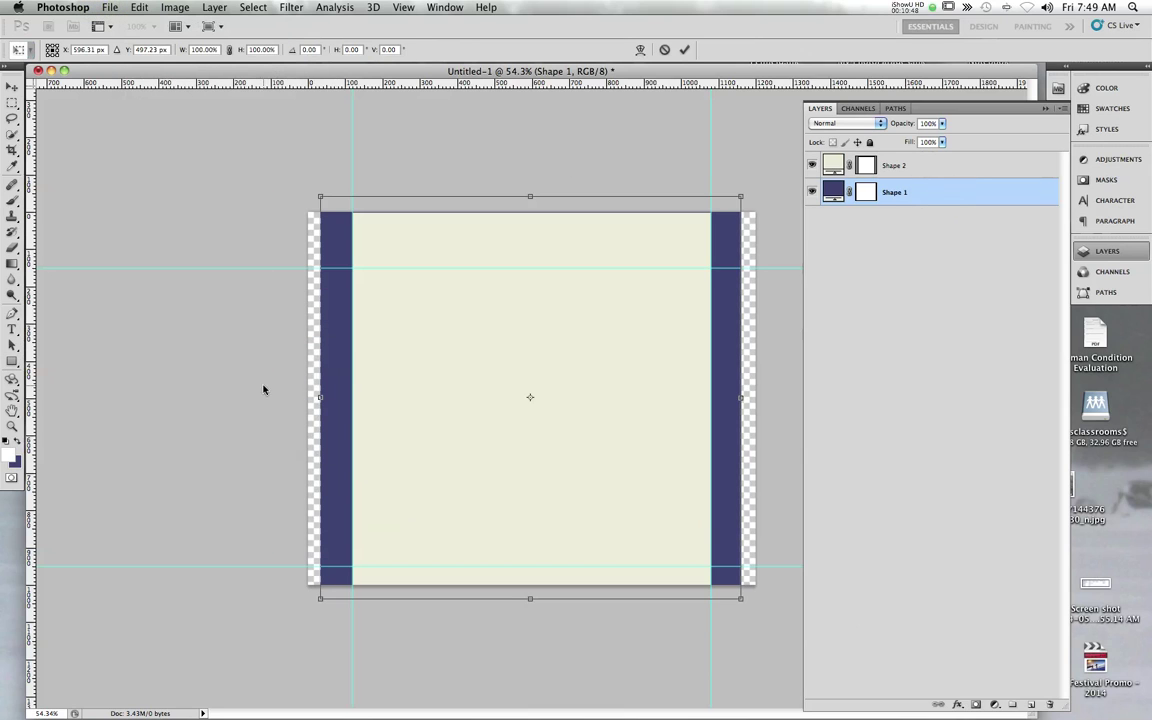
drag(317, 397, 300, 397)
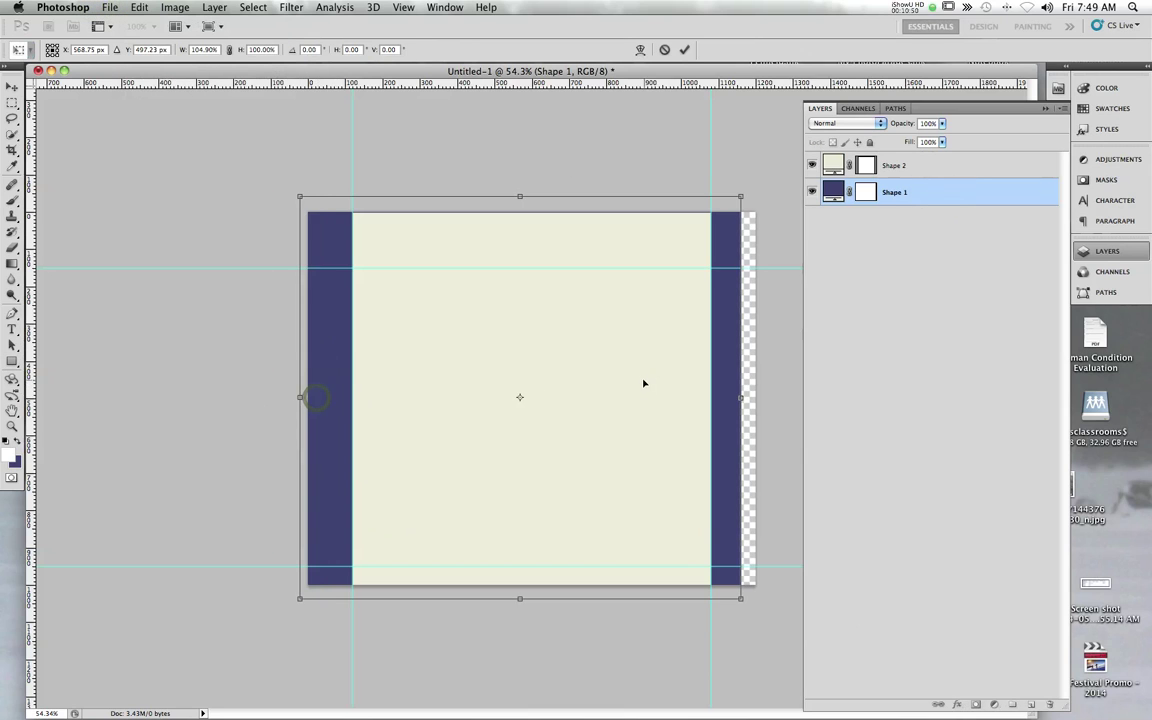
drag(742, 397, 748, 397)
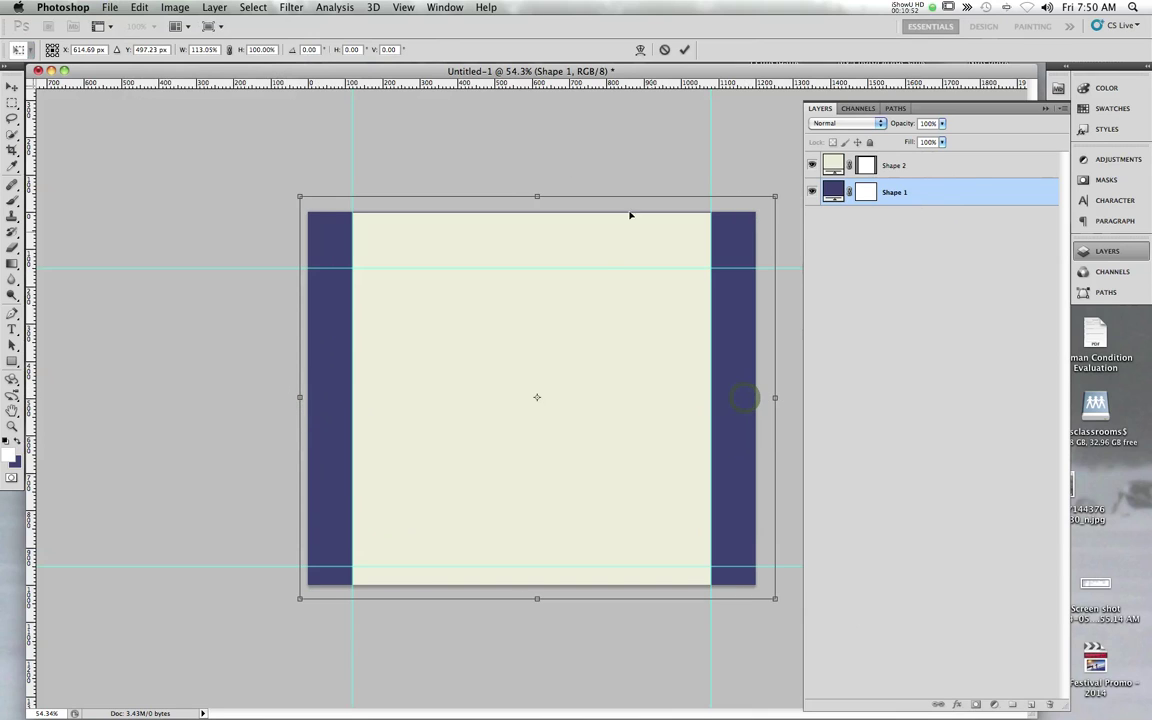
double_click(607, 269)
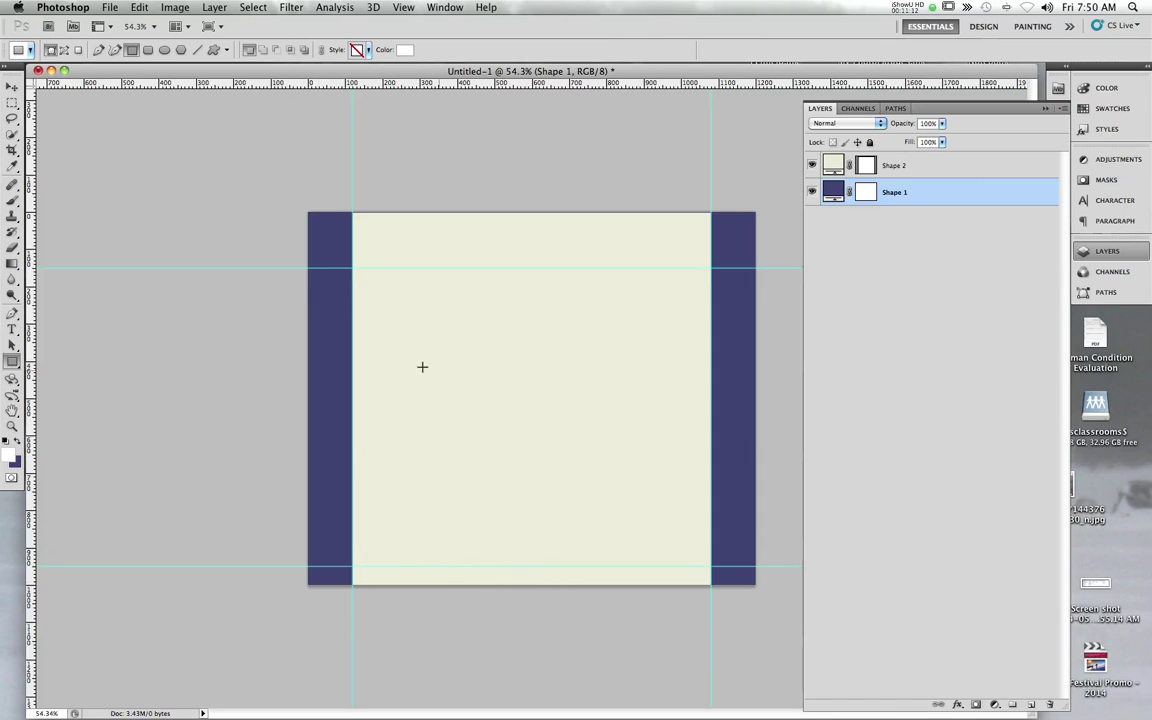
click(999, 172)
Scale the ivory Shape 2 panel so its top and bottom edges meet the header and footer guides
click(145, 7)
mouse_move(165, 311)
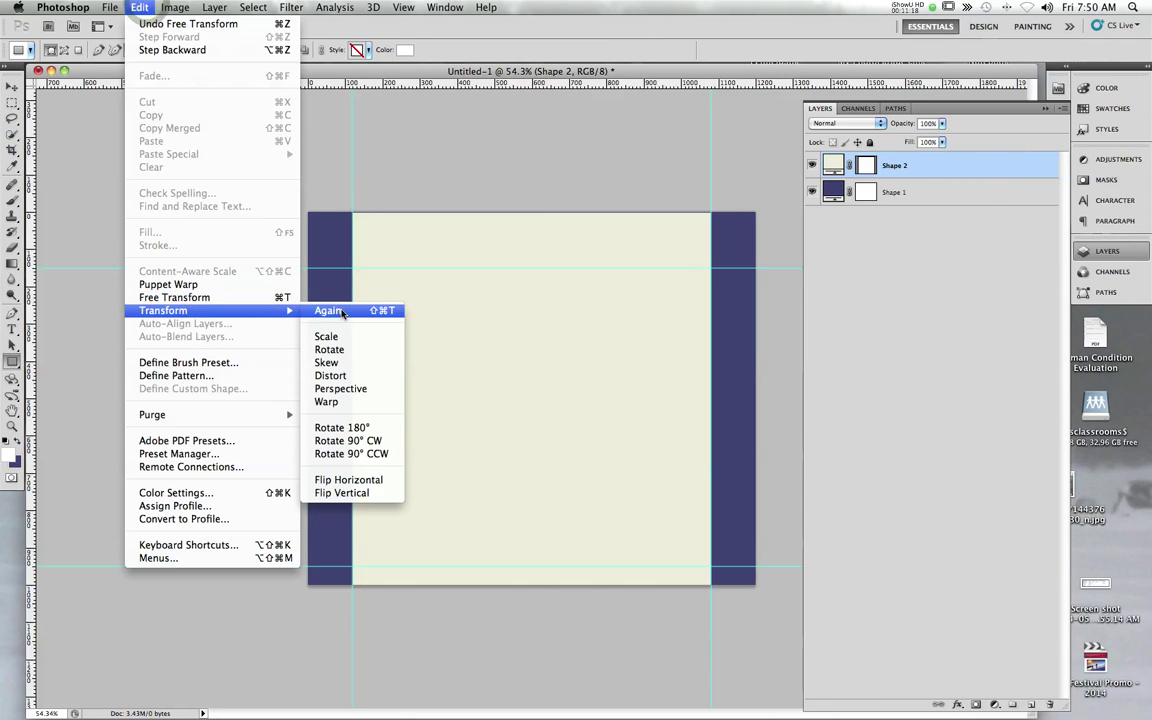
click(330, 333)
drag(532, 213, 532, 268)
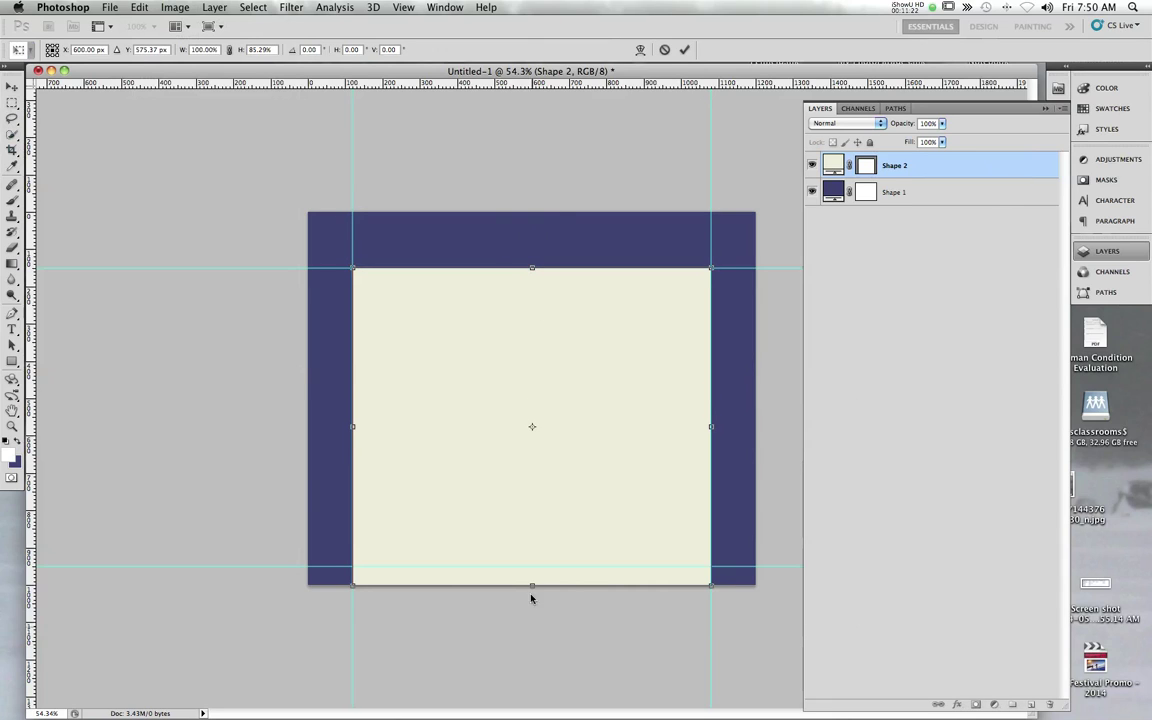
mouse_move(532, 585)
mouse_down()
mouse_move(532, 568)
mouse_move(530, 584)
mouse_up()
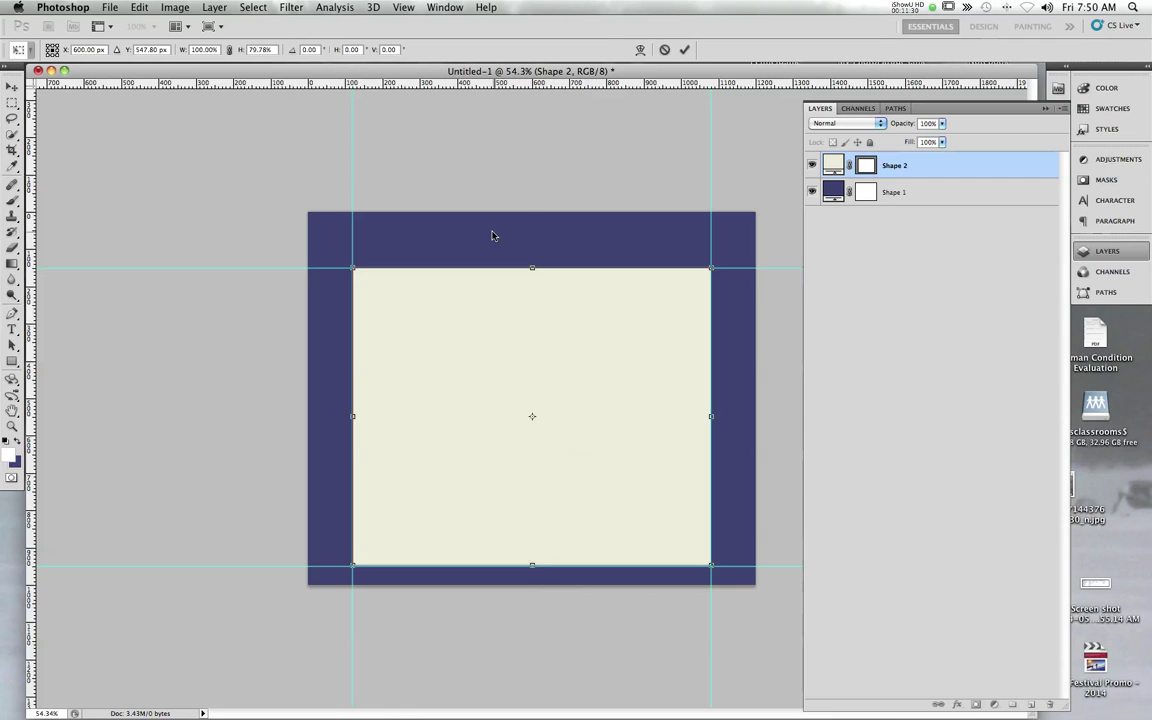
double_click(554, 340)
mouse_move(372, 685)
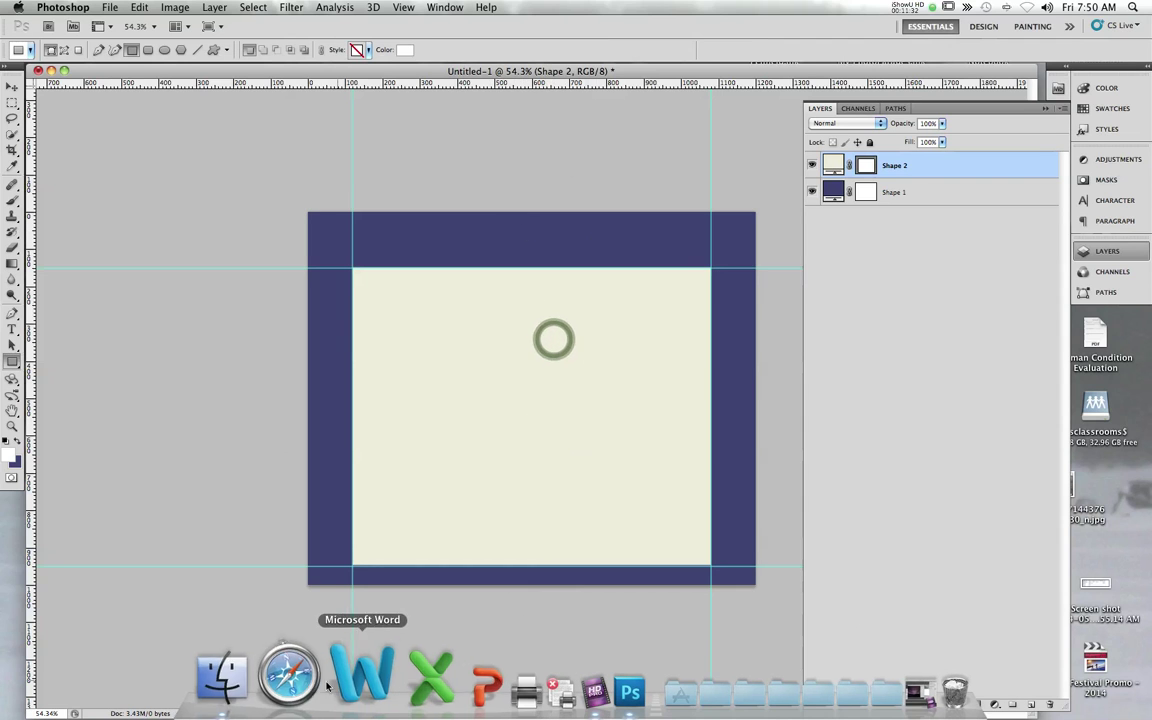
click(316, 683)
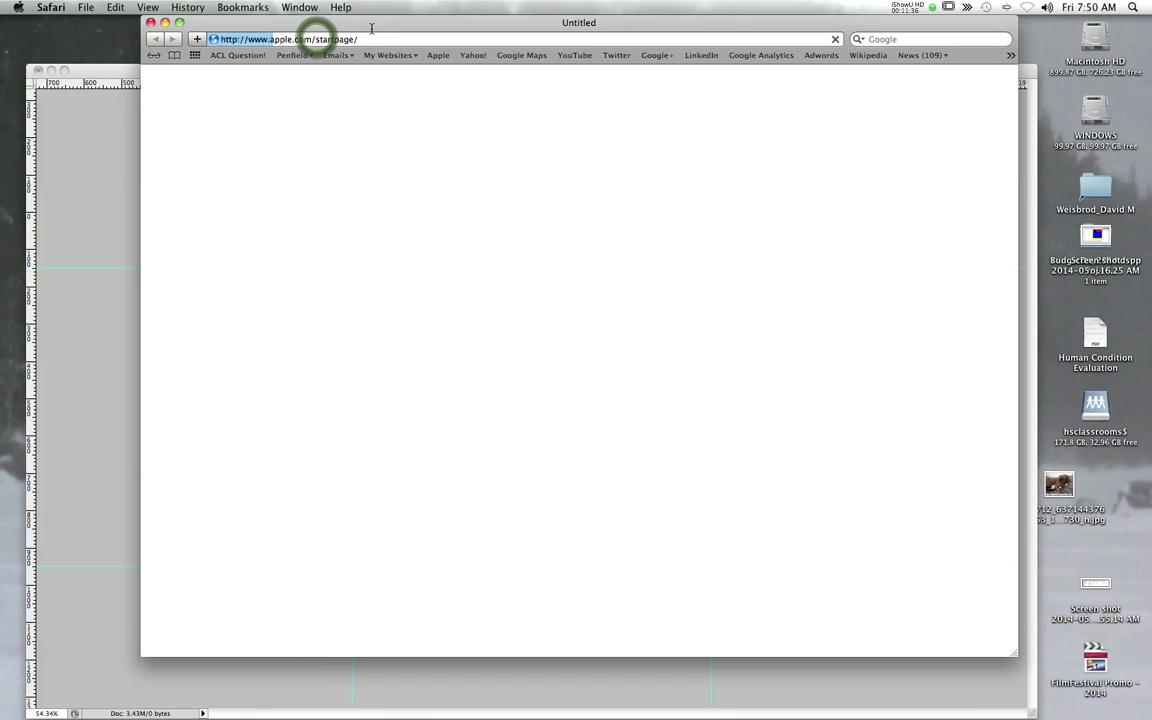
drag(380, 22, 367, 47)
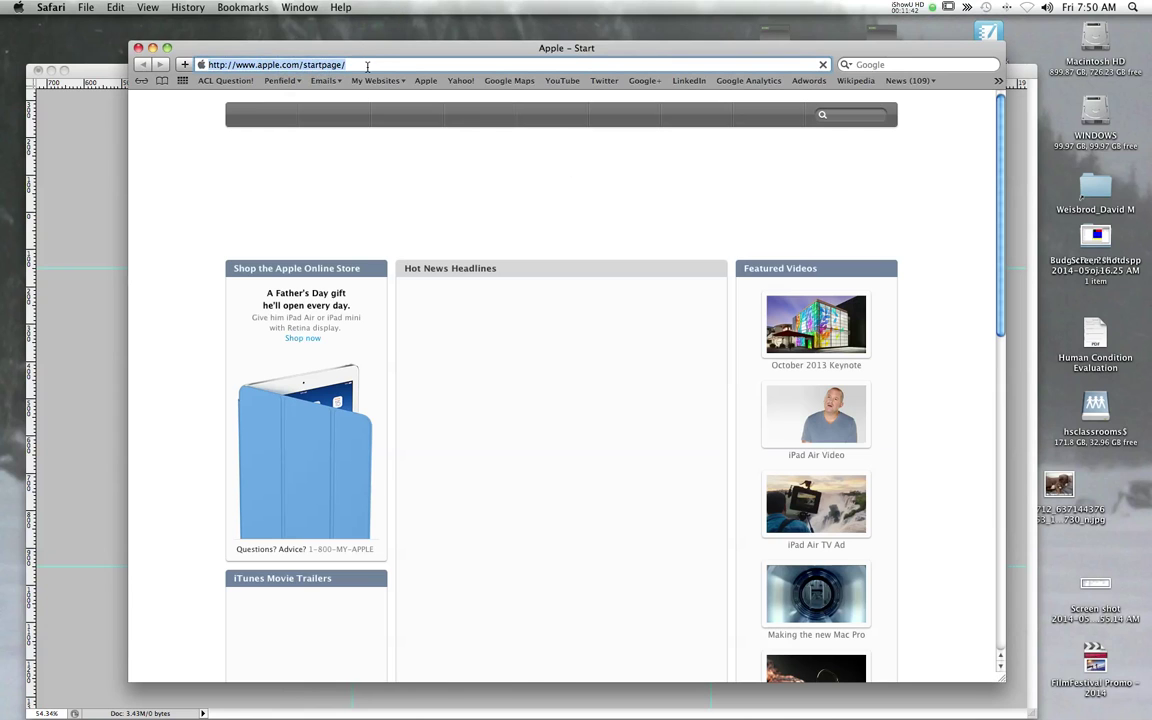
click(367, 64)
text(www.uigand)
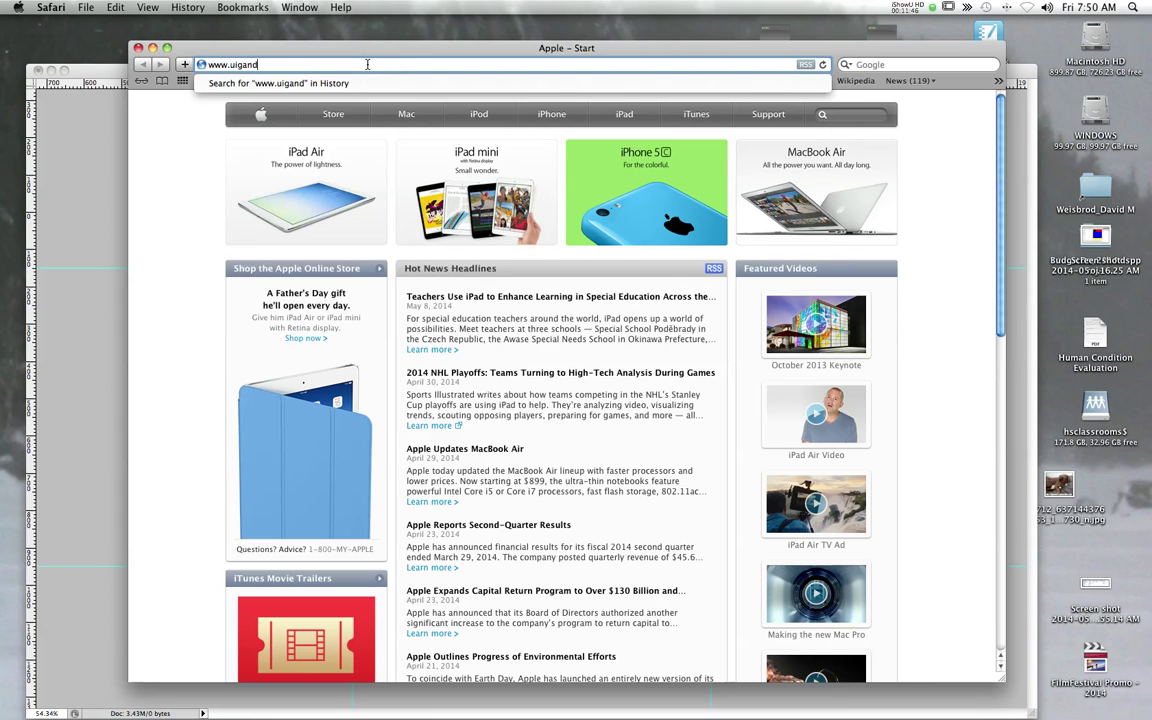
key(BackSpace)
key(BackSpace)
key(BackSpace)
text(gandangold.com)
key(Return)
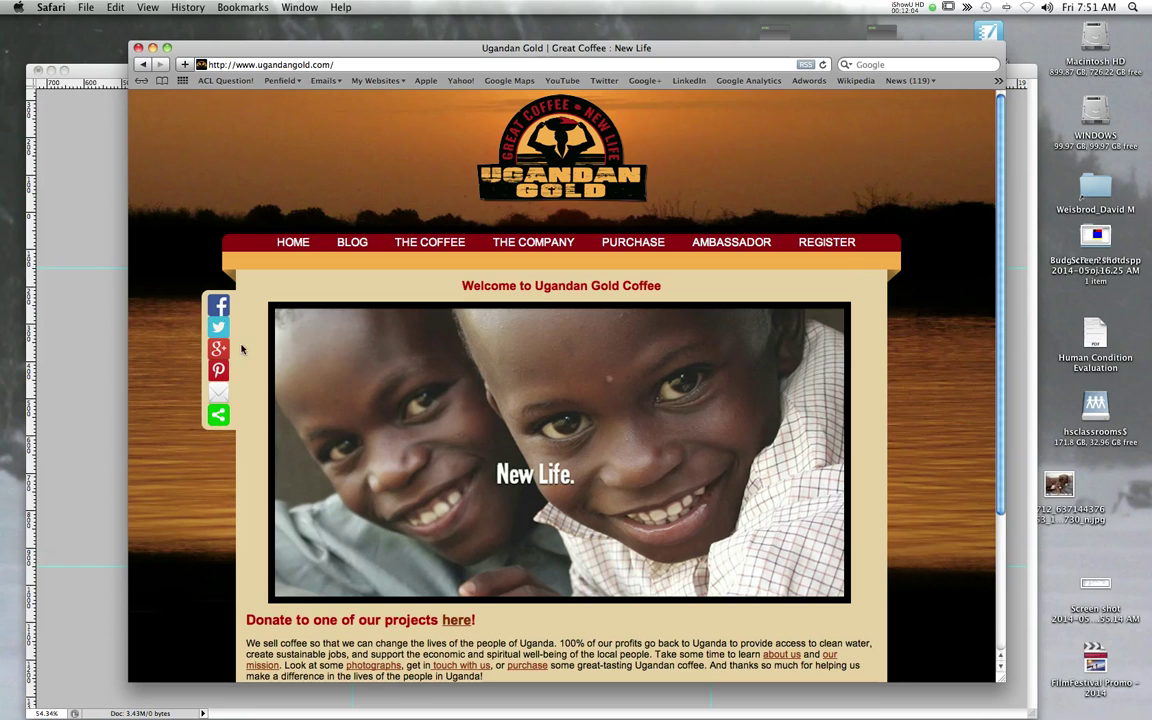
Scroll the Ugandan Gold home page, then move the Safari window top-left and enlarge it to fill the screen
scroll(870, 425, down, 5)
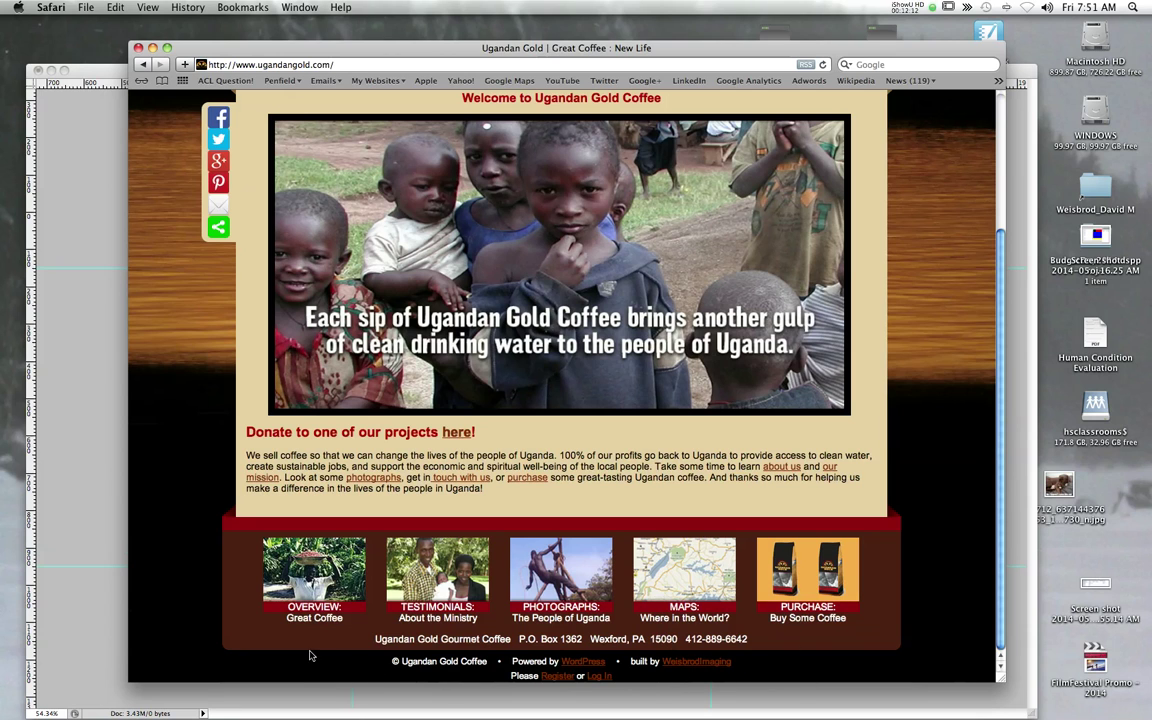
scroll(310, 655, up, 5)
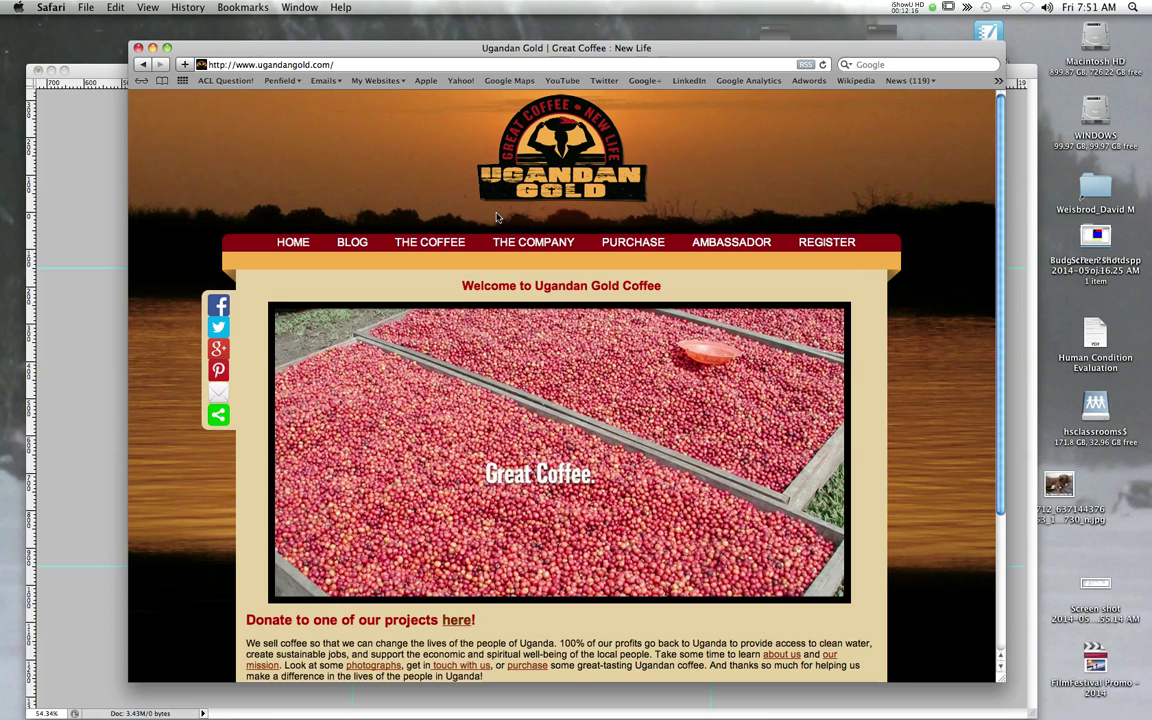
drag(515, 47, 388, 8)
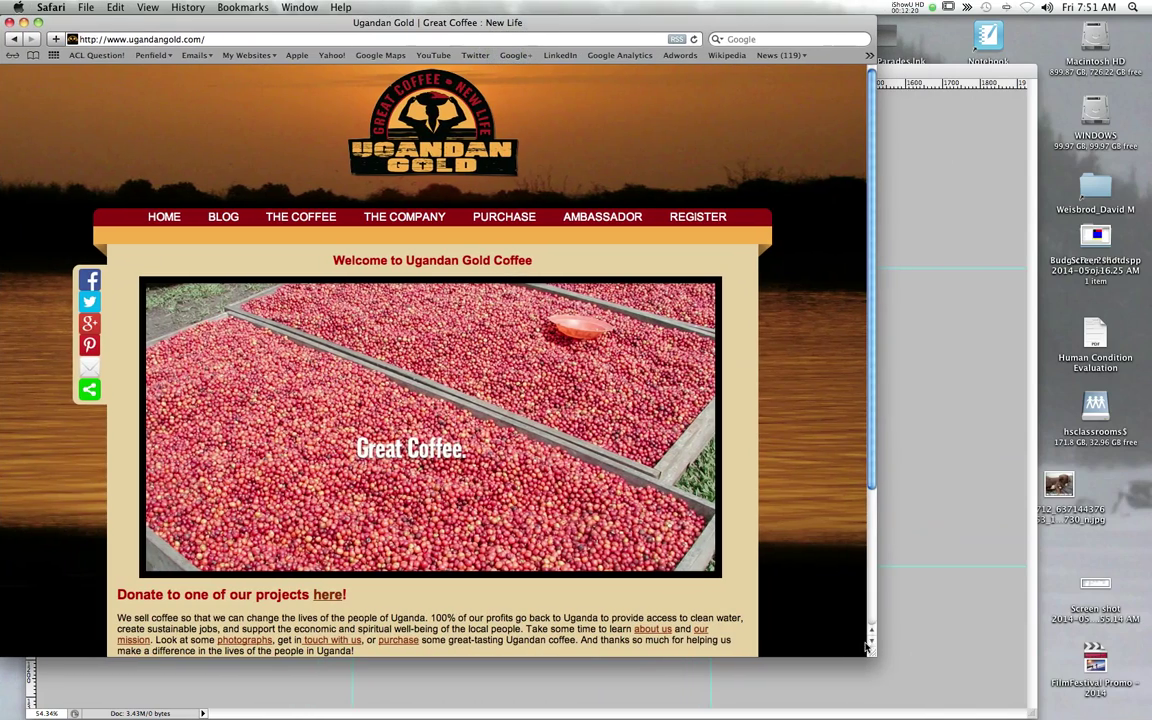
drag(870, 652, 1150, 718)
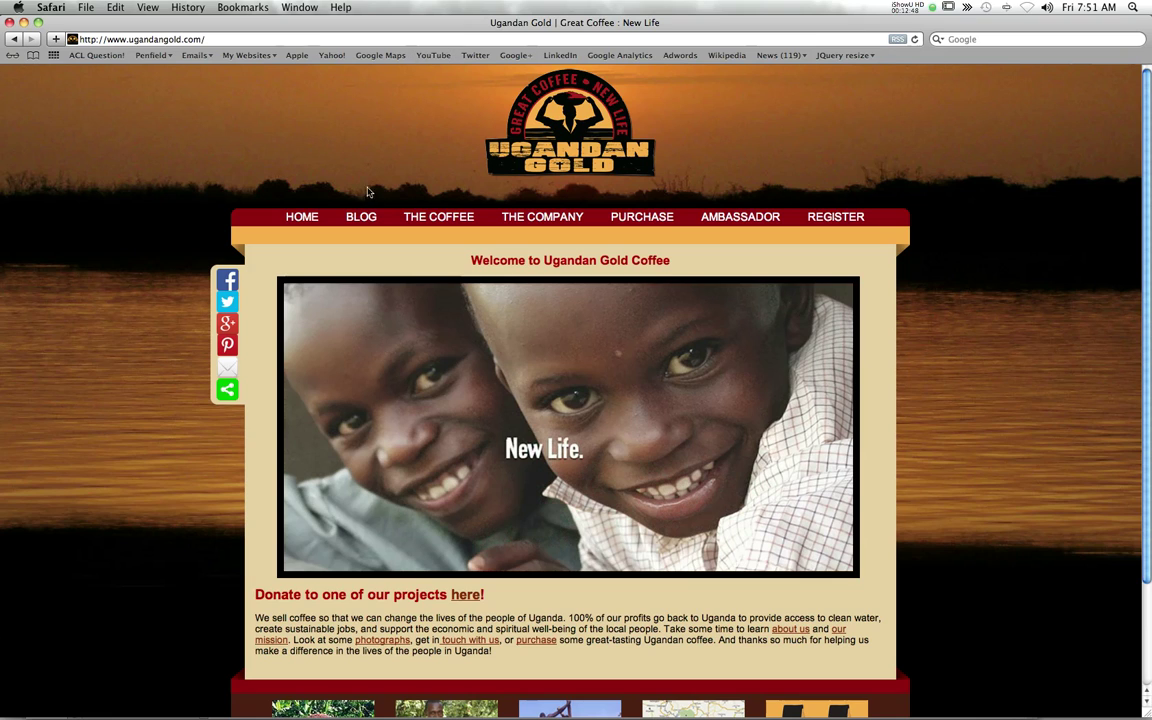
mouse_move(545, 218)
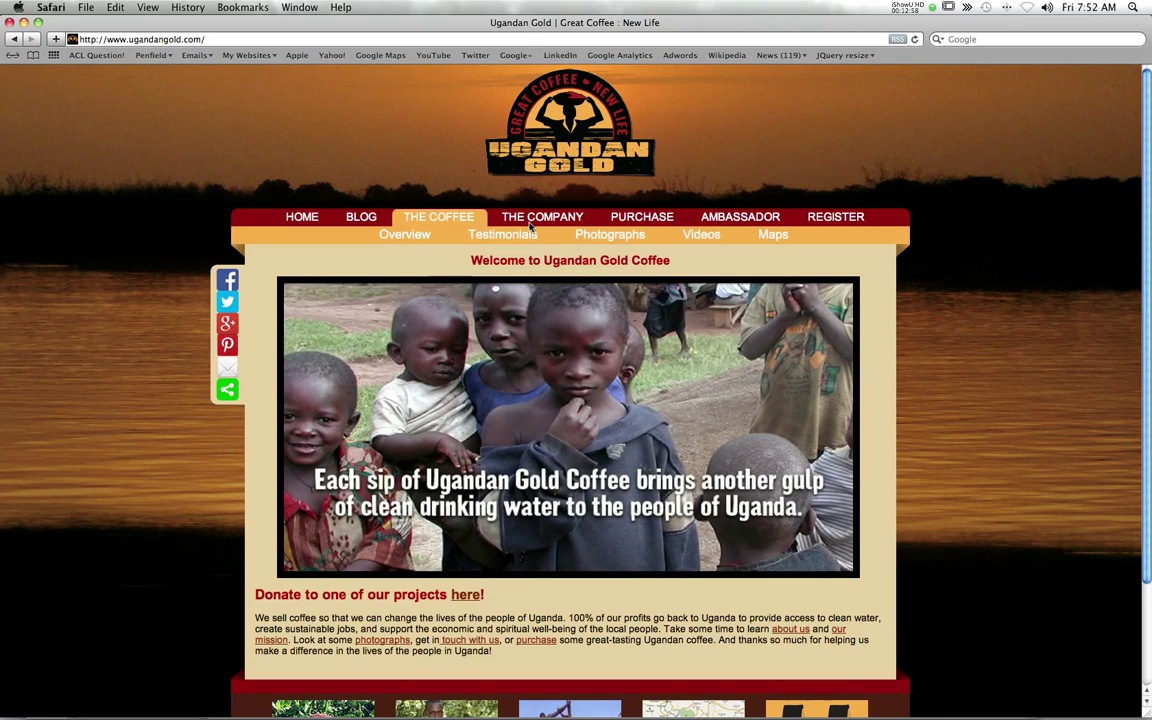
Dismiss the REGISTER popup and go to the PURCHASE > Buy Online page
click(838, 218)
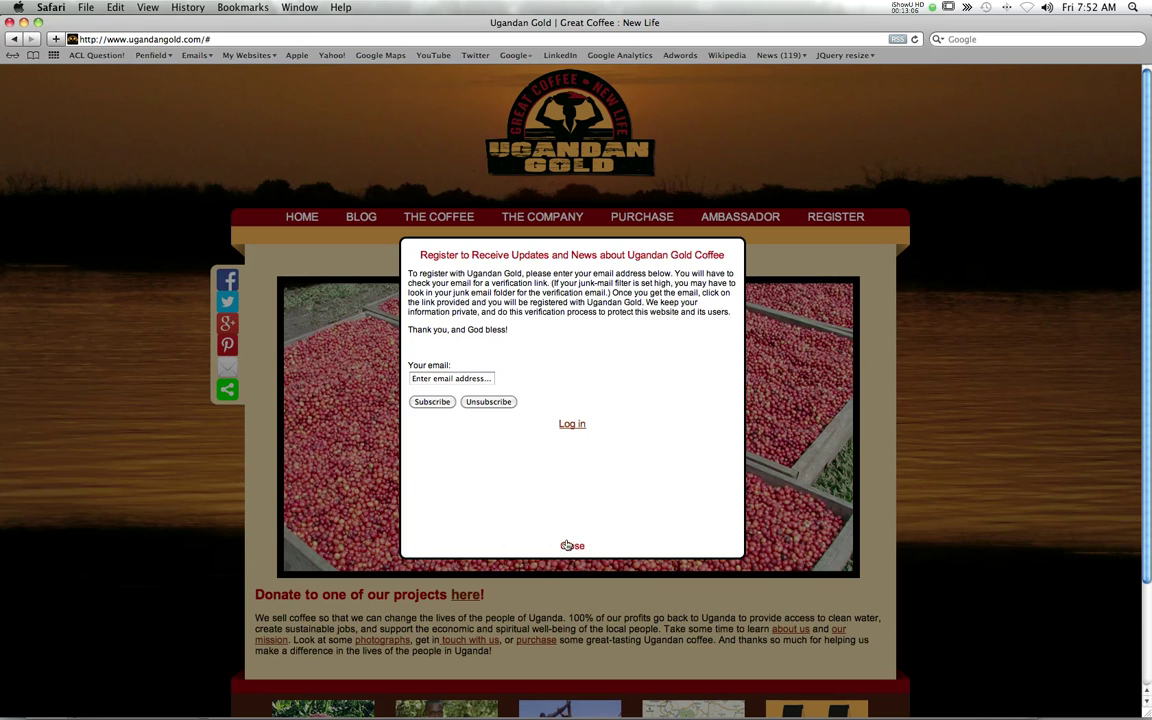
click(566, 545)
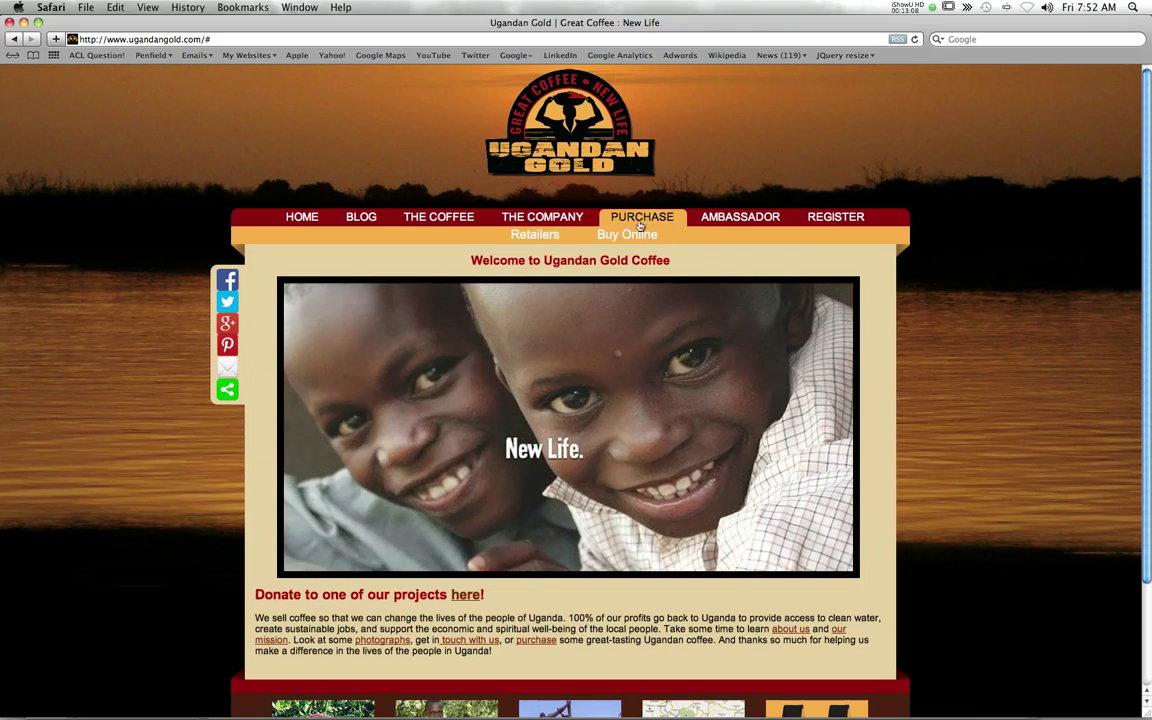
click(615, 234)
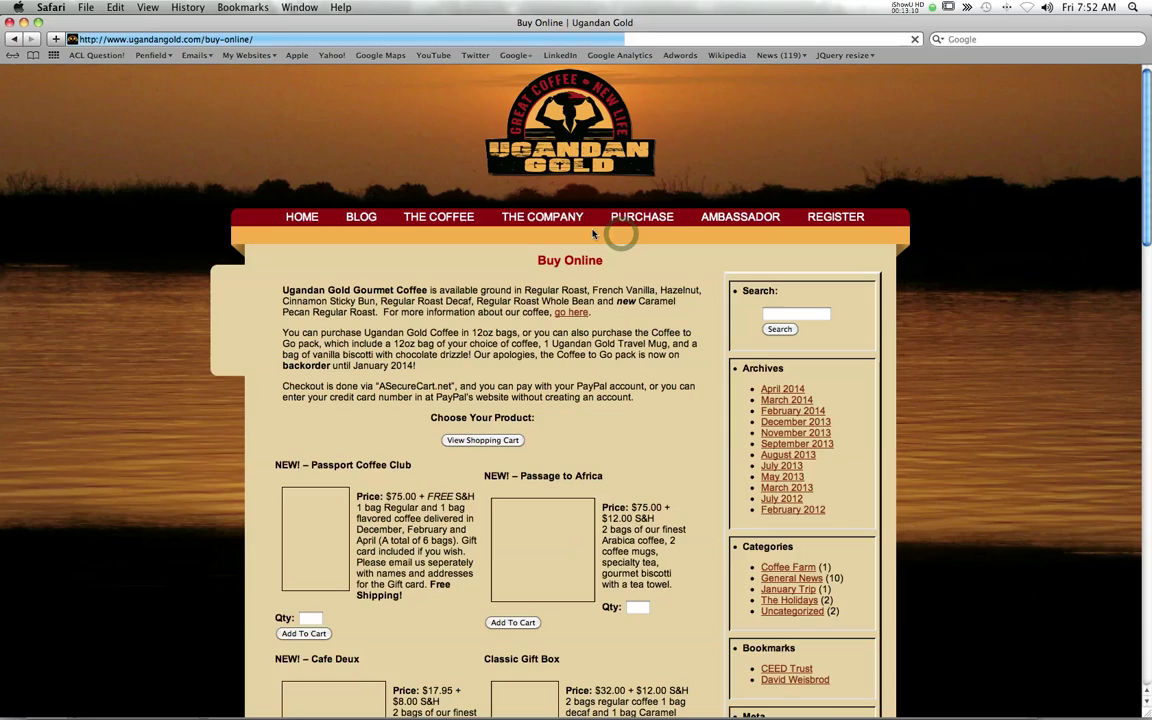
Scroll through the coffee products and prices, then close the Safari window
scroll(566, 333, down, 10)
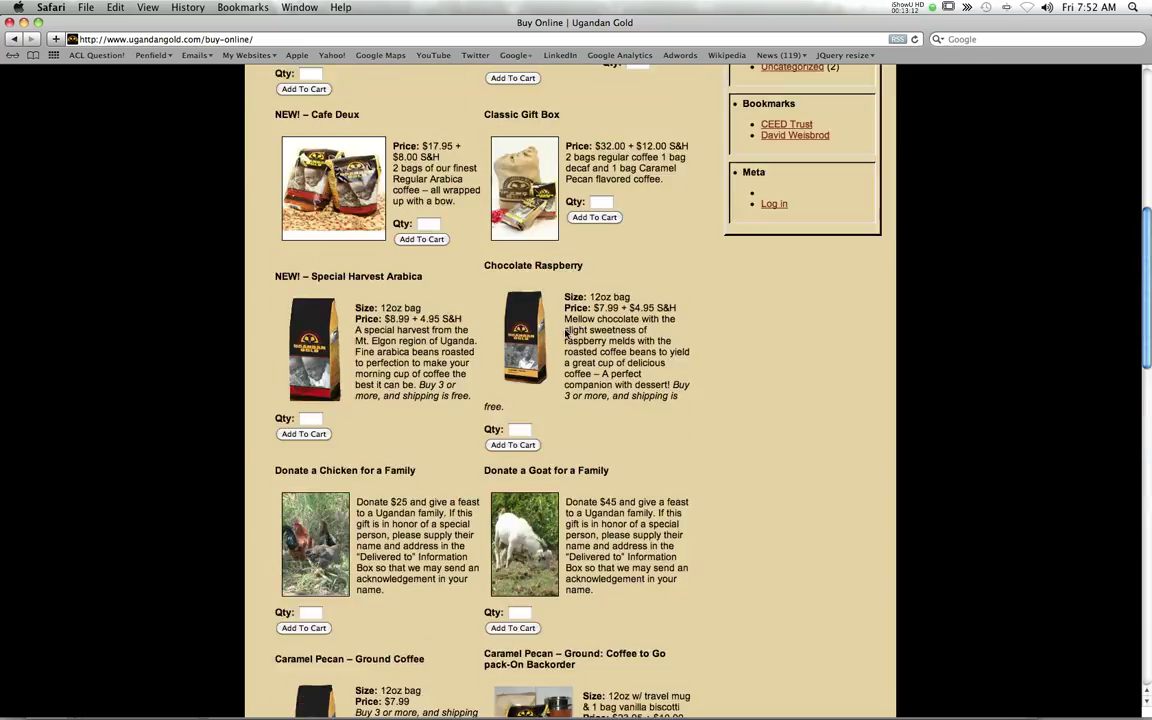
scroll(566, 333, up, 8)
scroll(566, 333, down, 7)
scroll(566, 333, up, 9)
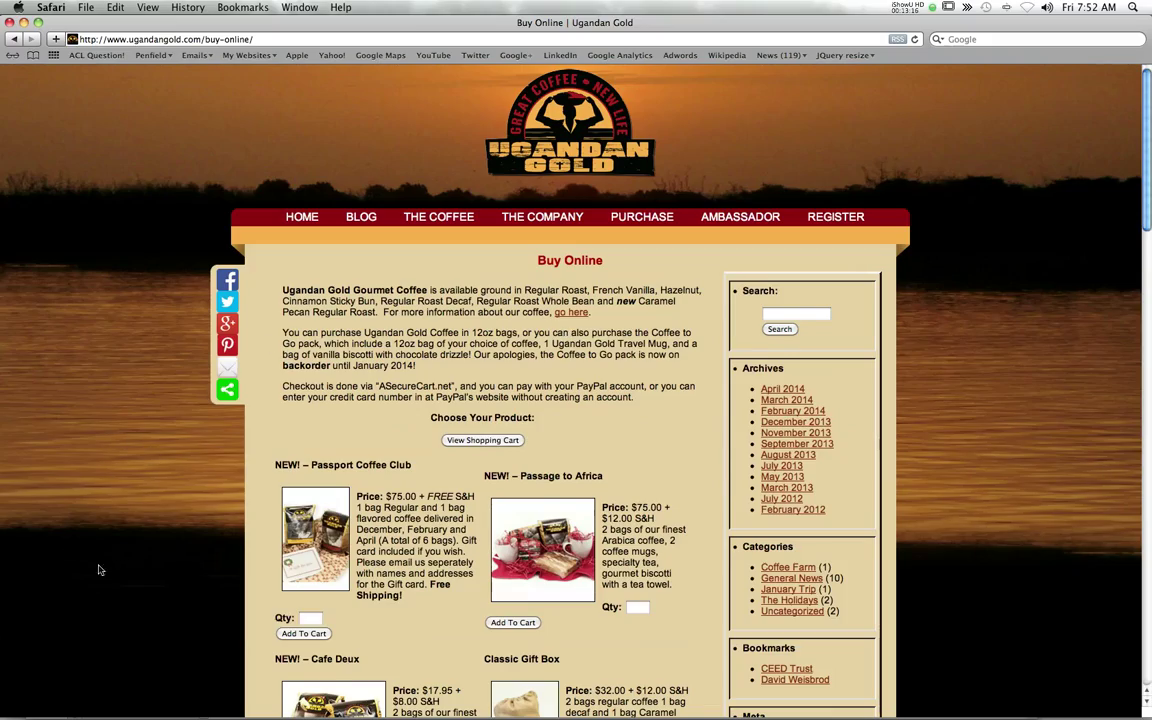
scroll(99, 570, down, 20)
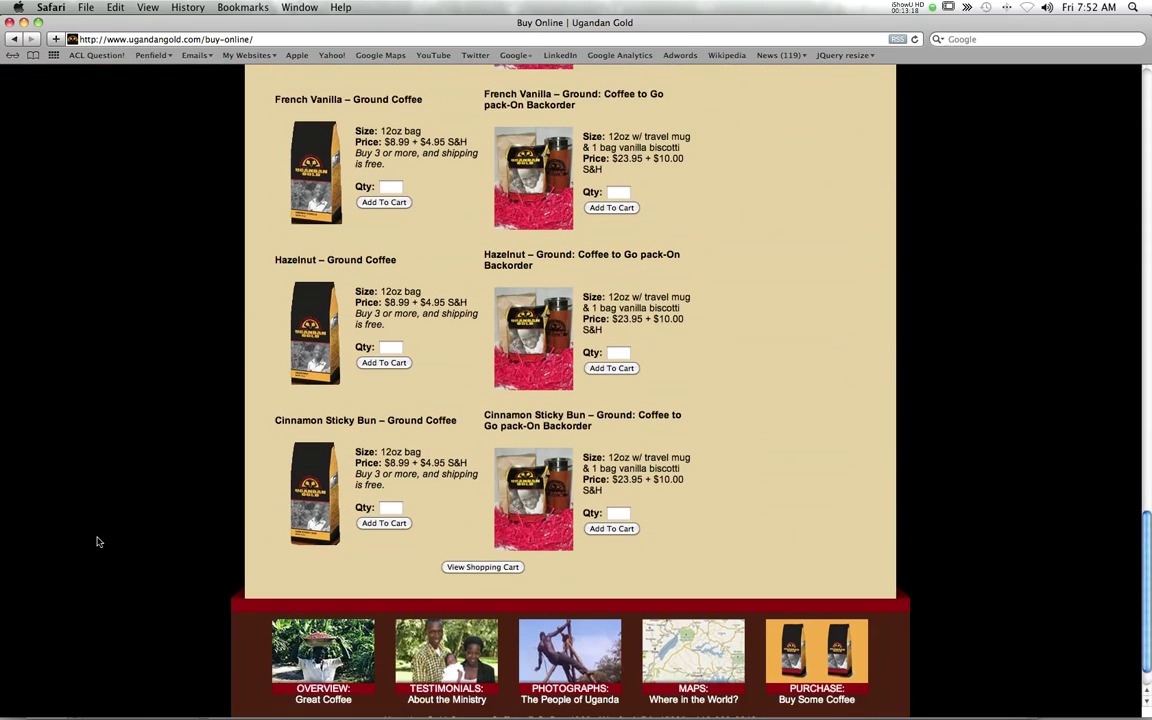
scroll(98, 542, down, 2)
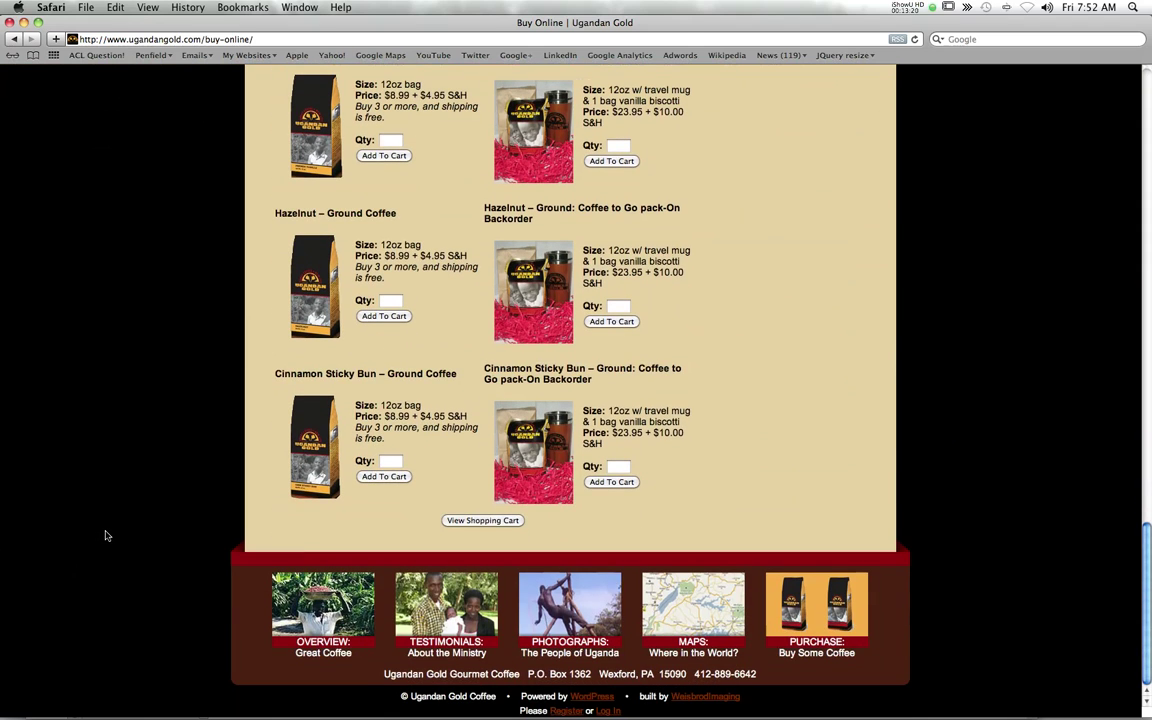
scroll(110, 540, up, 5)
scroll(135, 490, up, 20)
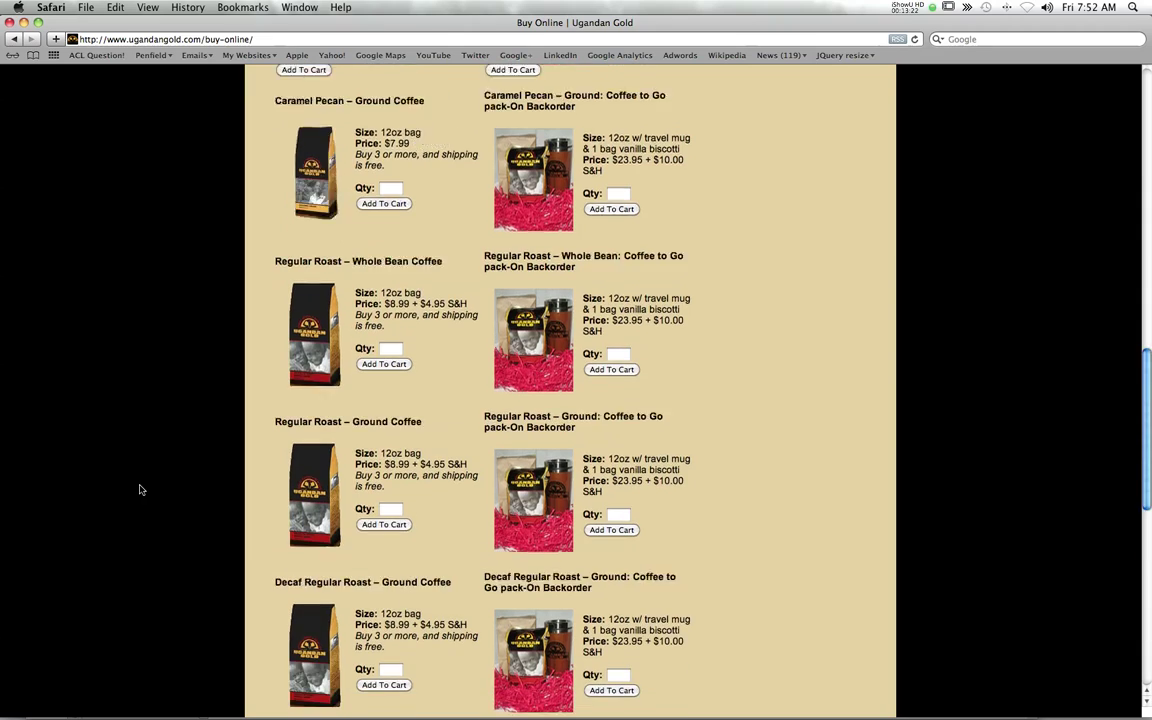
scroll(128, 456, up, 10)
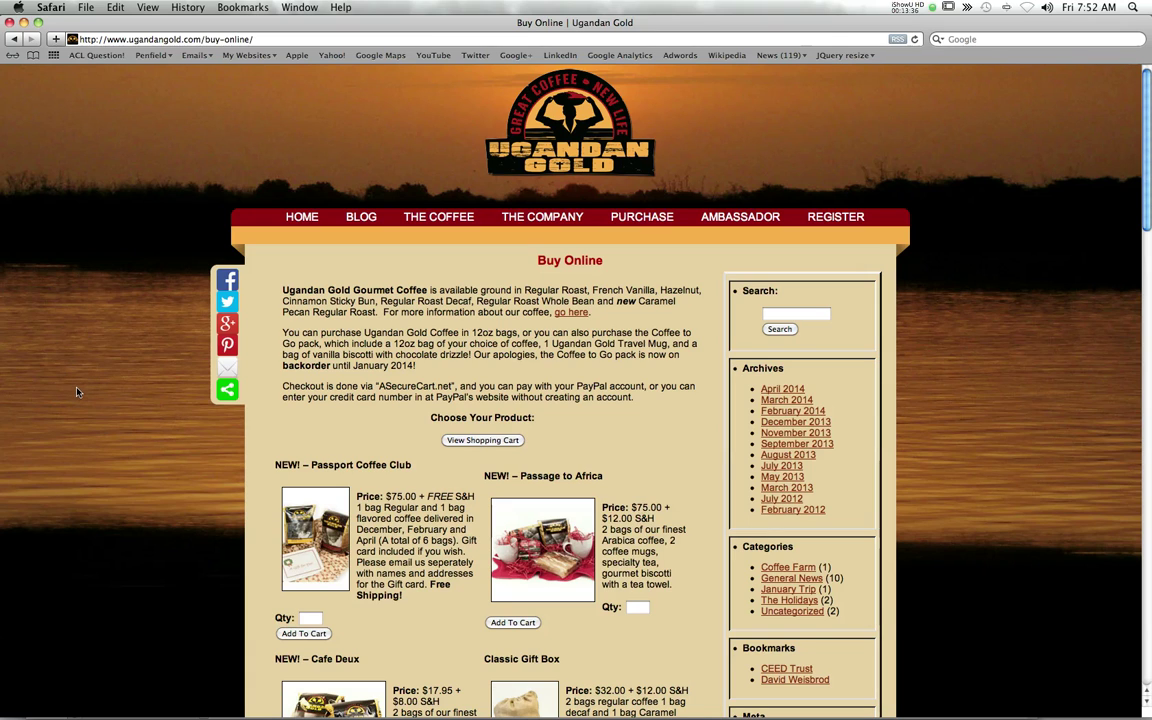
click(9, 22)
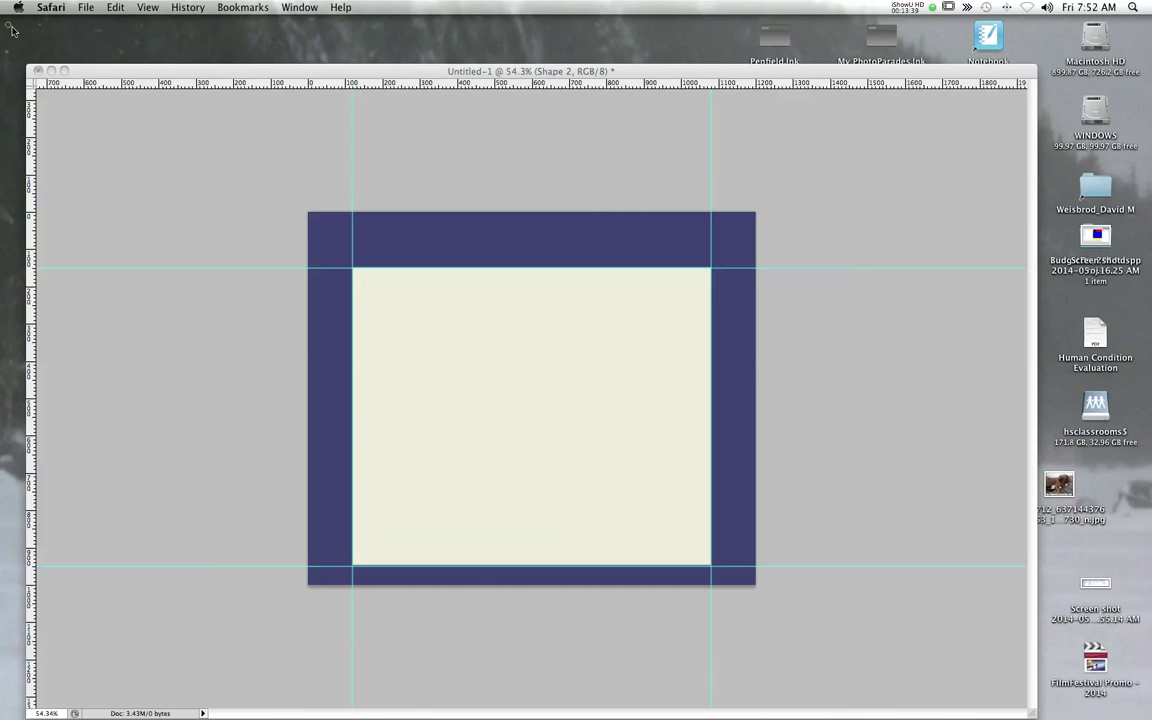
Activate Photoshop by clicking its Untitled-1 document window
click(219, 70)
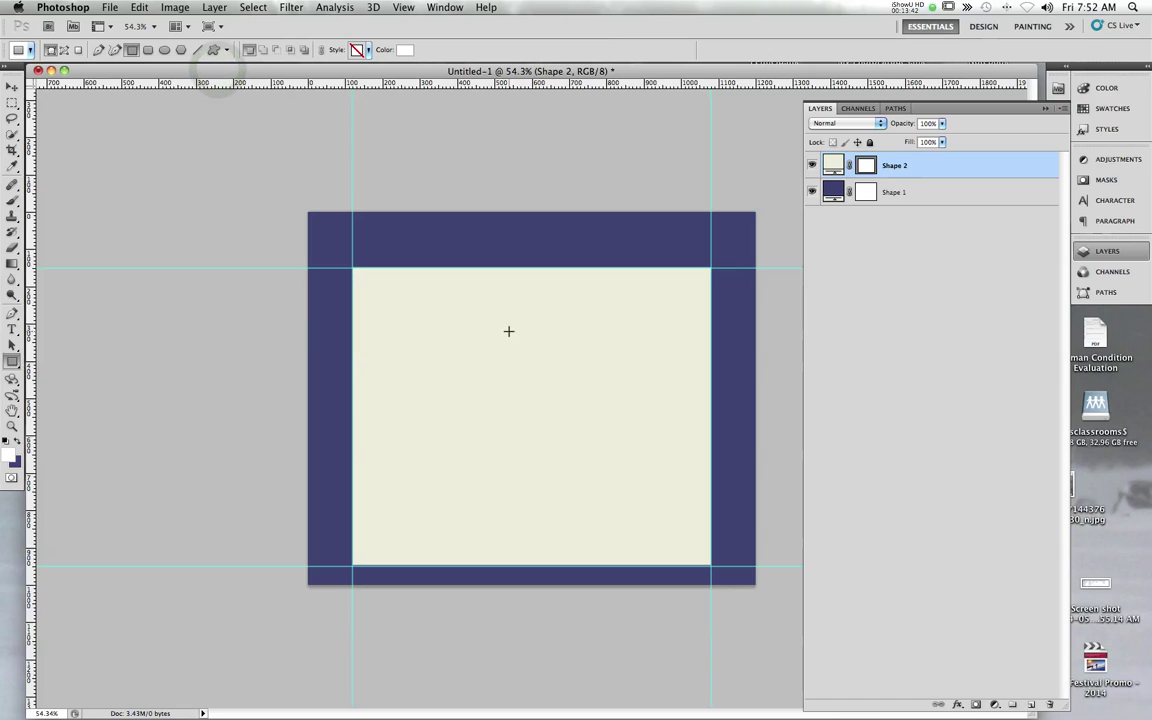